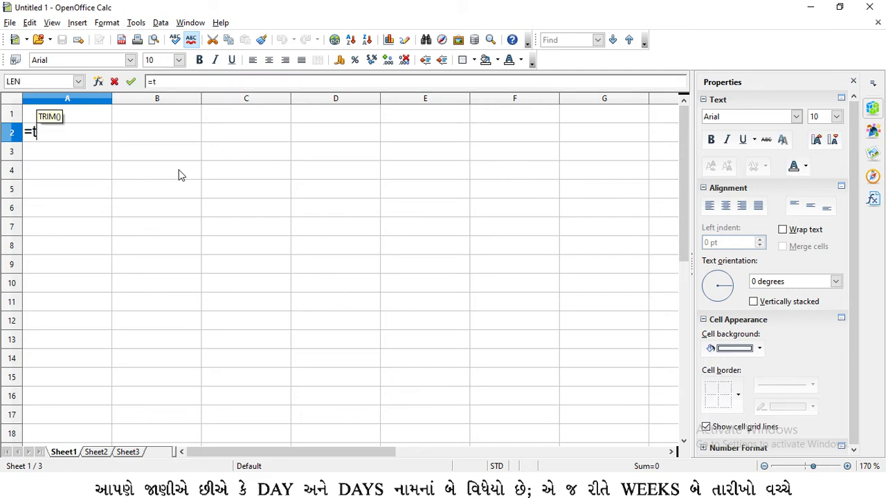
# Step: Enter the formula =today() in cell A2
pyautogui.write('oda')
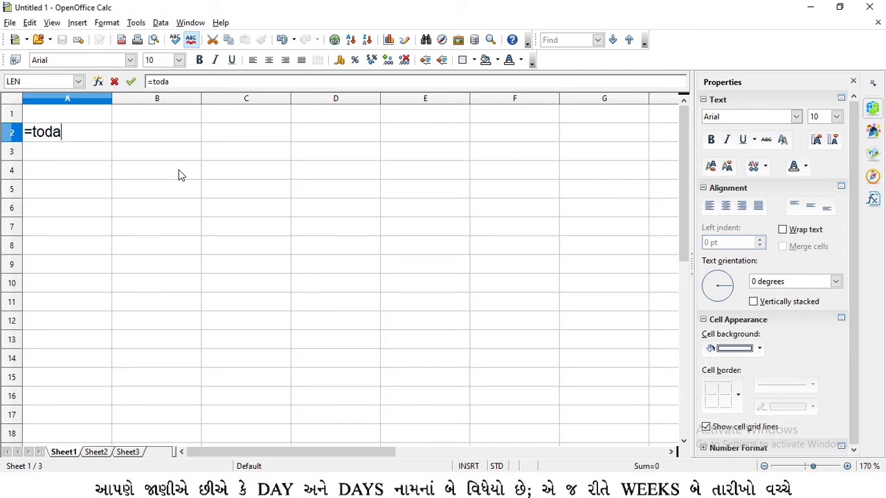
pyautogui.write('y()')
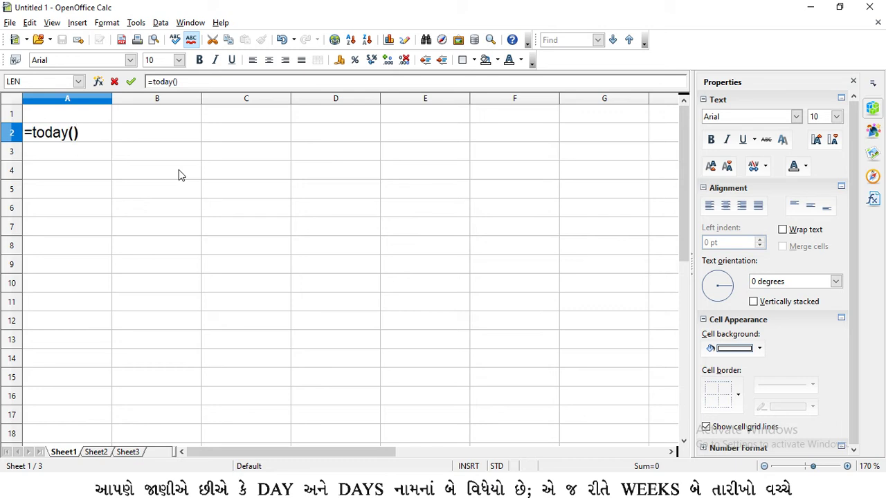
pyautogui.press('Return')
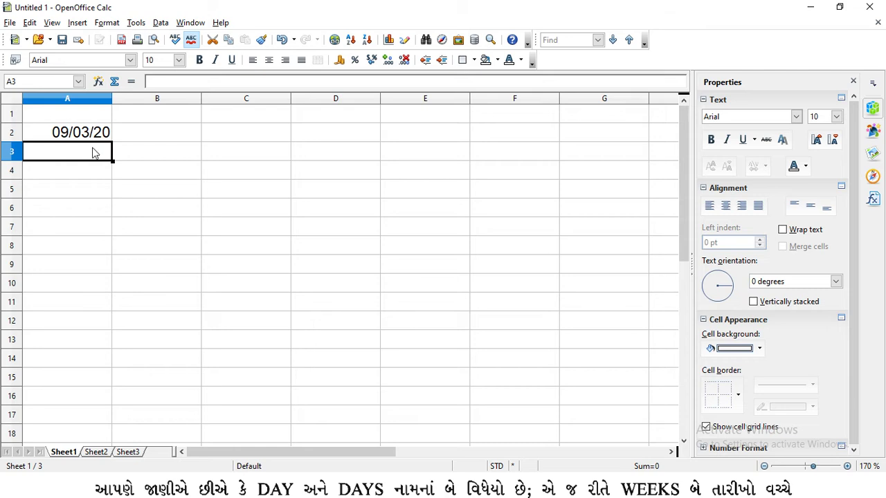
# Step: Label cell A1 with the text today() above the current-date formula
pyautogui.click(91, 122)
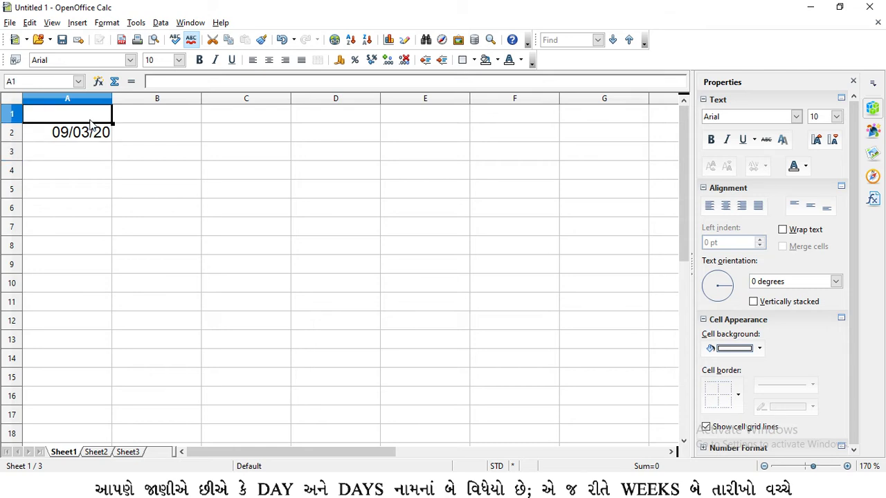
pyautogui.write('today')
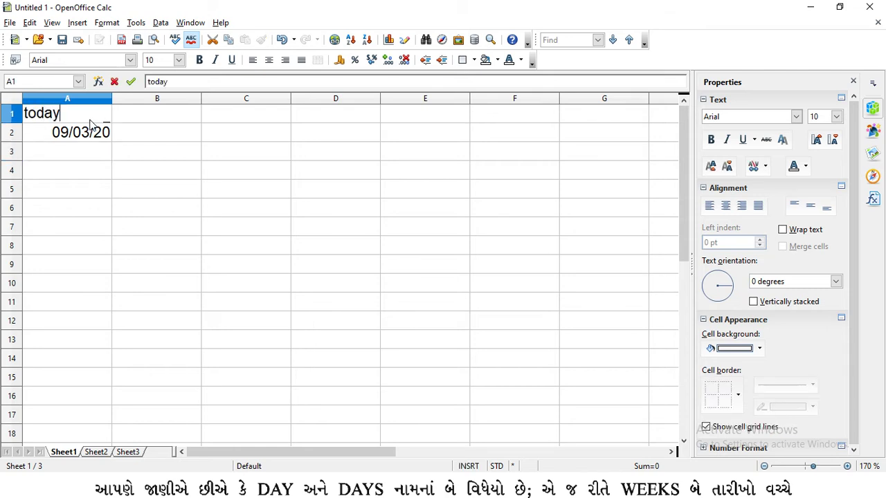
pyautogui.write('()')
# Step: Enter the formula =date(2020;07;25) in cell B1
pyautogui.click(186, 114)
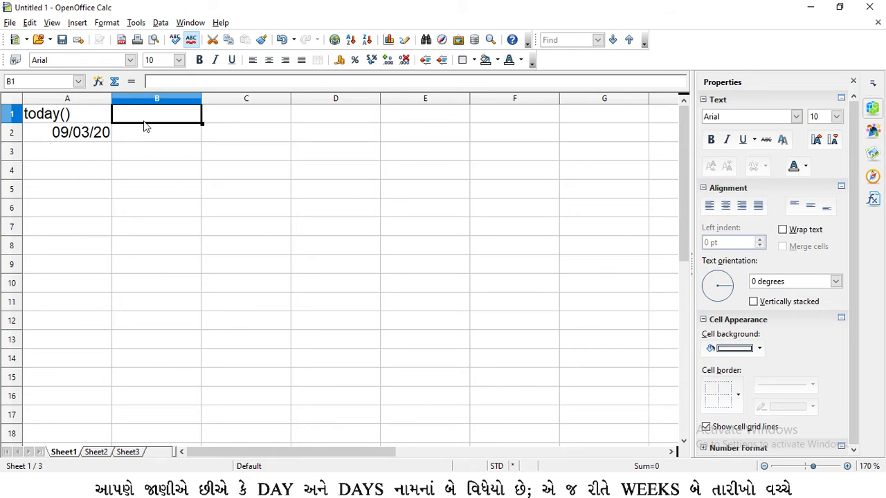
pyautogui.write('=')
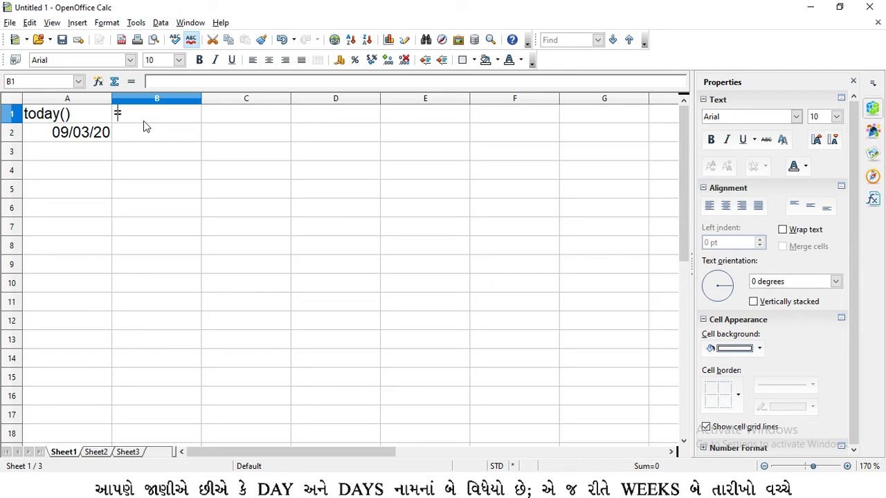
pyautogui.write('date(')
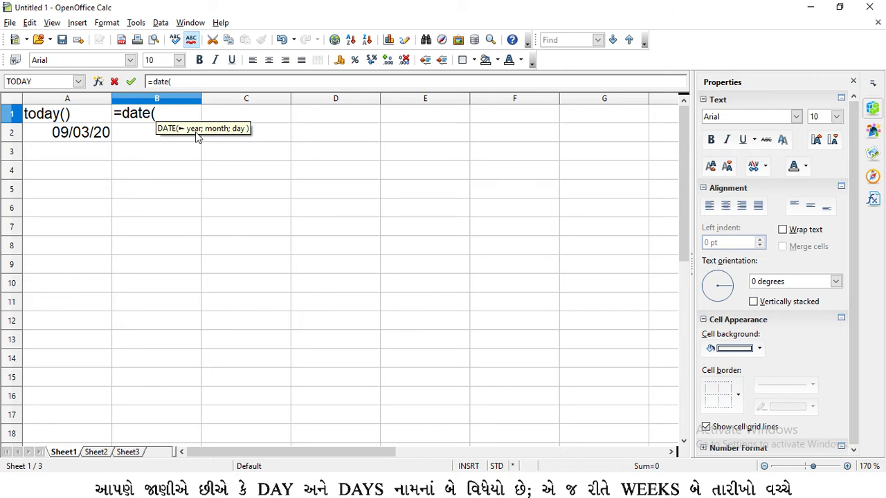
pyautogui.write('201')
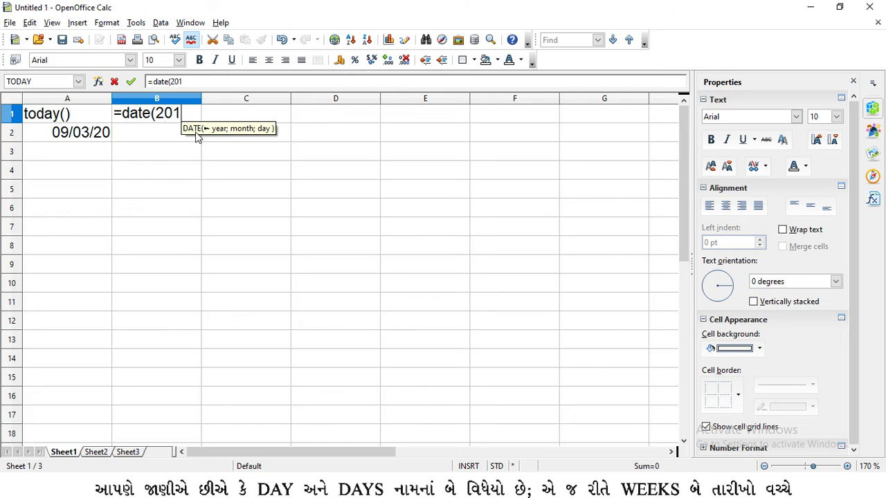
pyautogui.press('BackSpace')
pyautogui.write('20')
pyautogui.write(';')
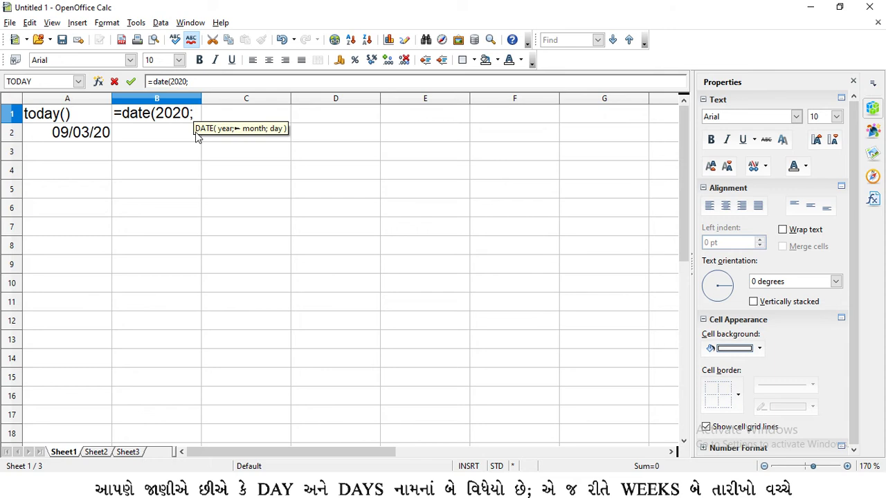
pyautogui.write('0')
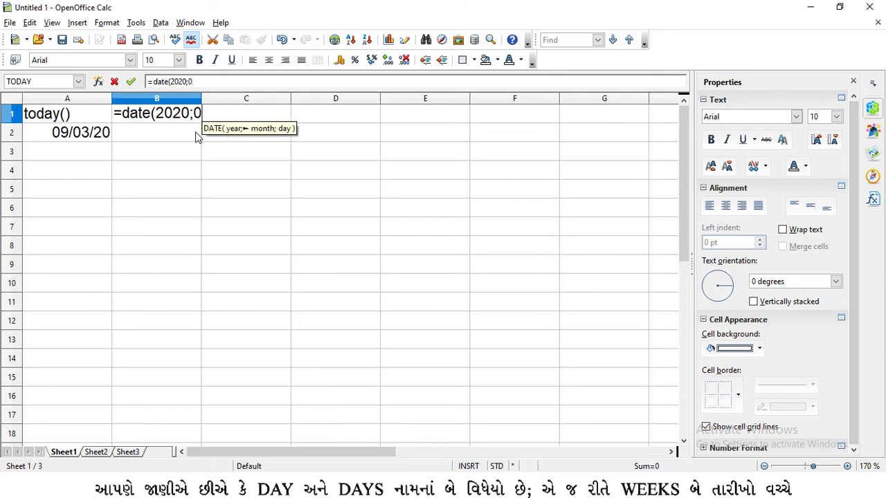
pyautogui.write('7;25')
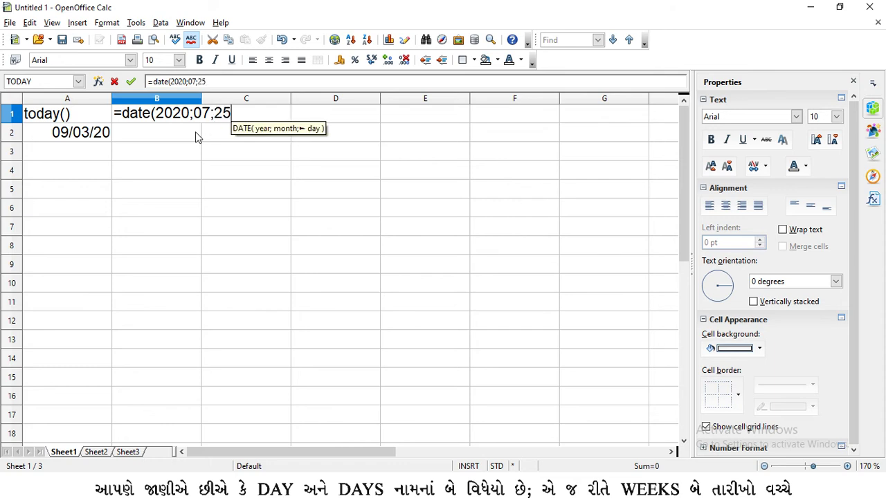
pyautogui.write(')')
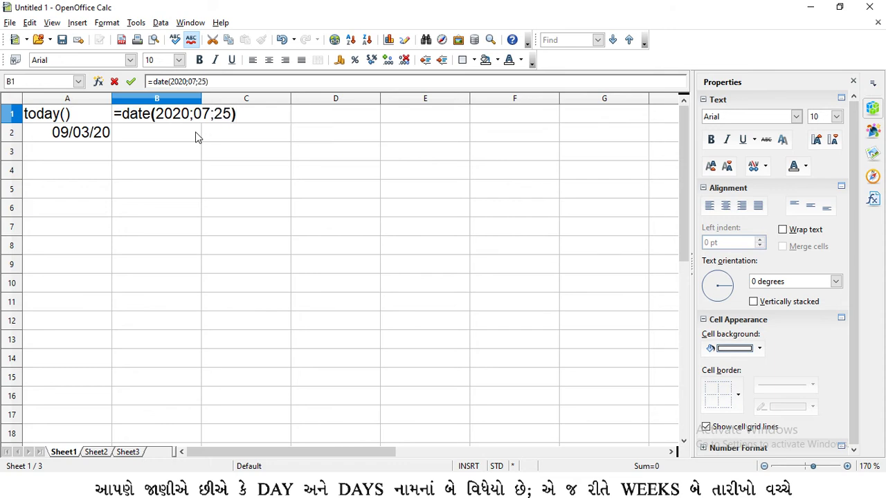
pyautogui.press('Return')
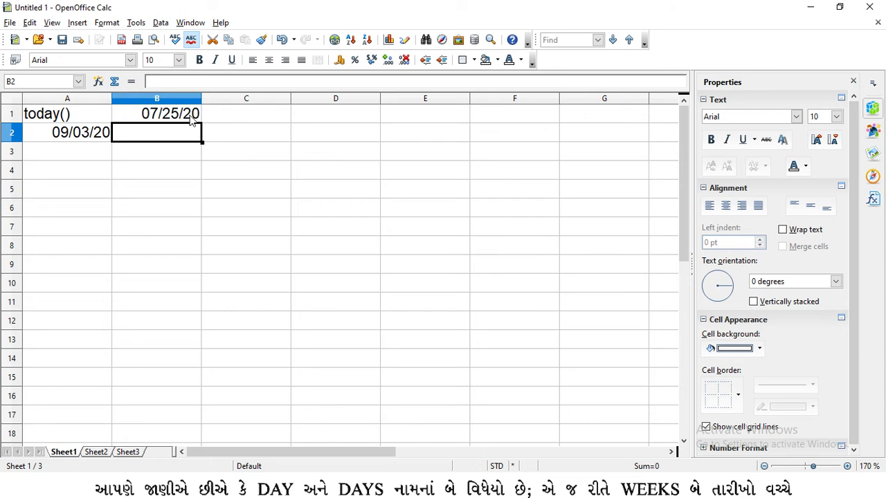
# Step: Move the DATE formula from cell B1 down to cell B2
pyautogui.click(153, 119)
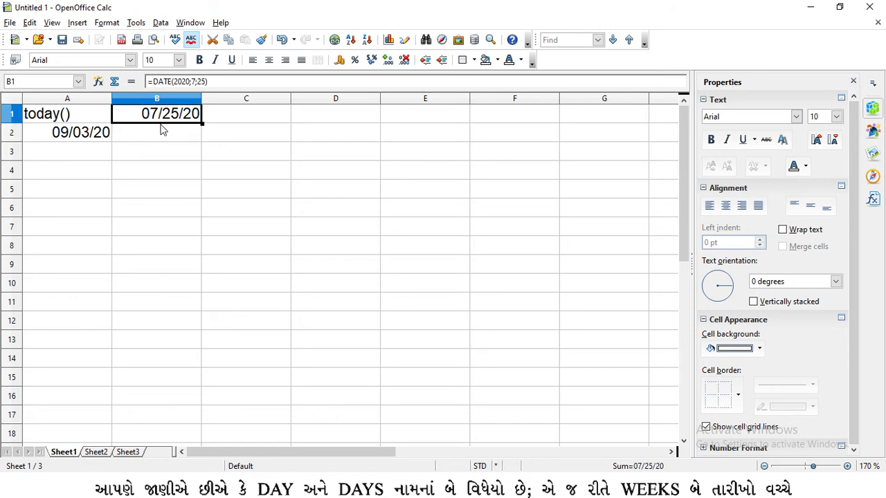
pyautogui.press('BackSpace')
pyautogui.click(153, 139)
pyautogui.write('07/25/20')
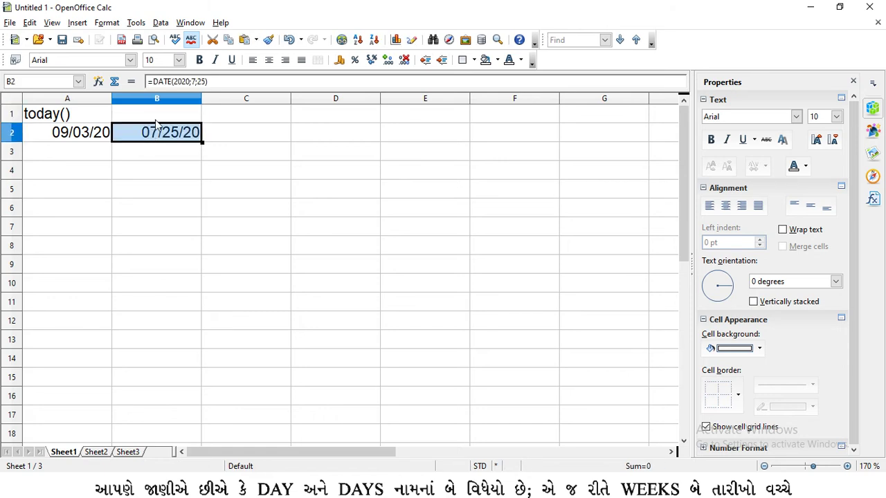
# Step: Label cell B1 with the text Date(2020;07;25) and widen column B to fit it
pyautogui.click(163, 114)
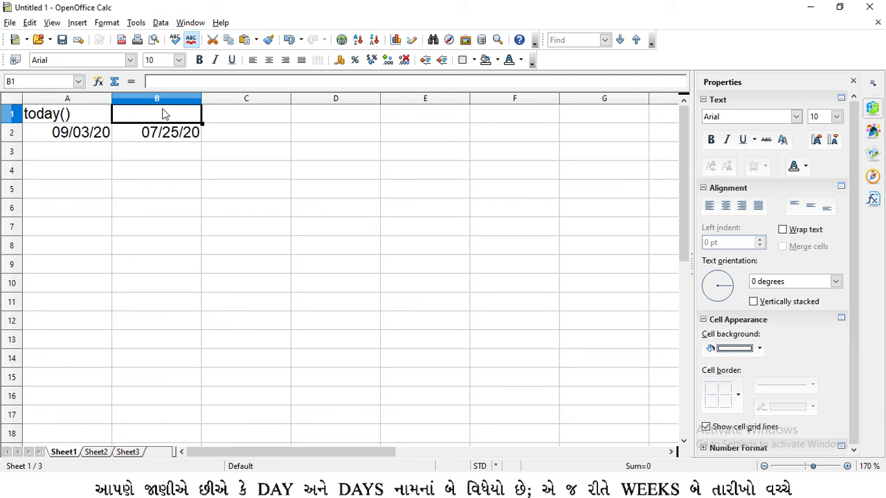
pyautogui.write('Date()')
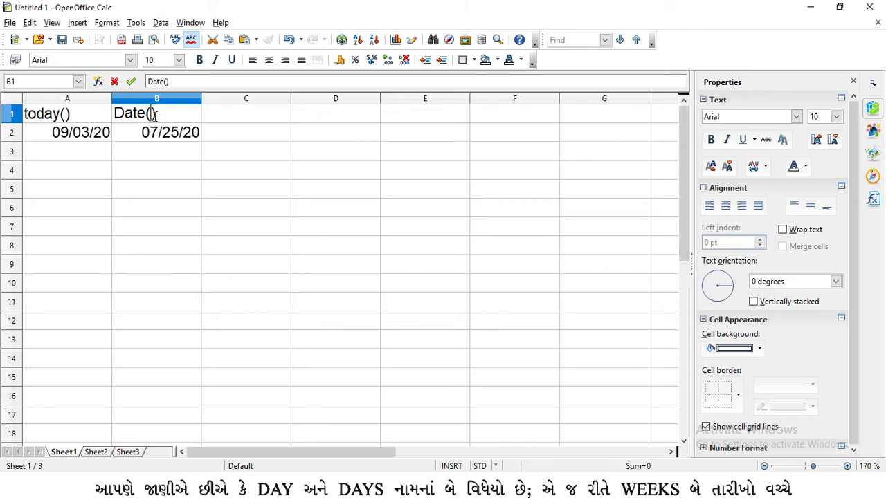
pyautogui.write('2020')
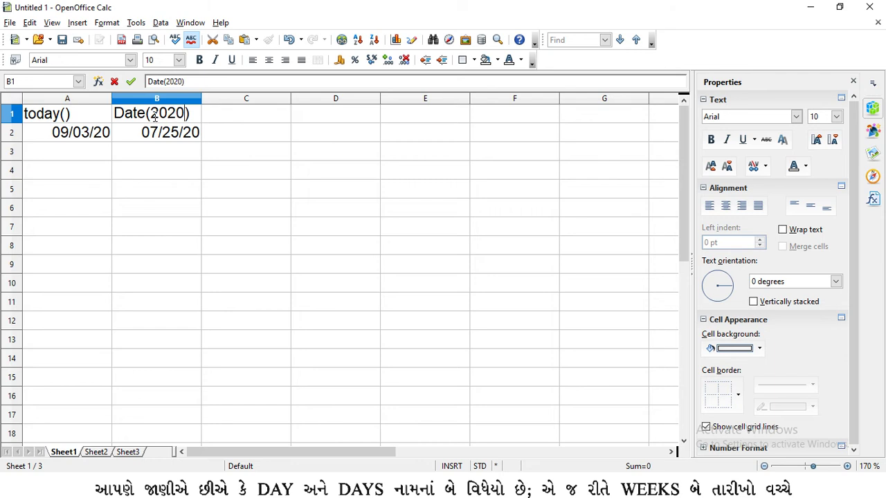
pyautogui.write(';07;25')
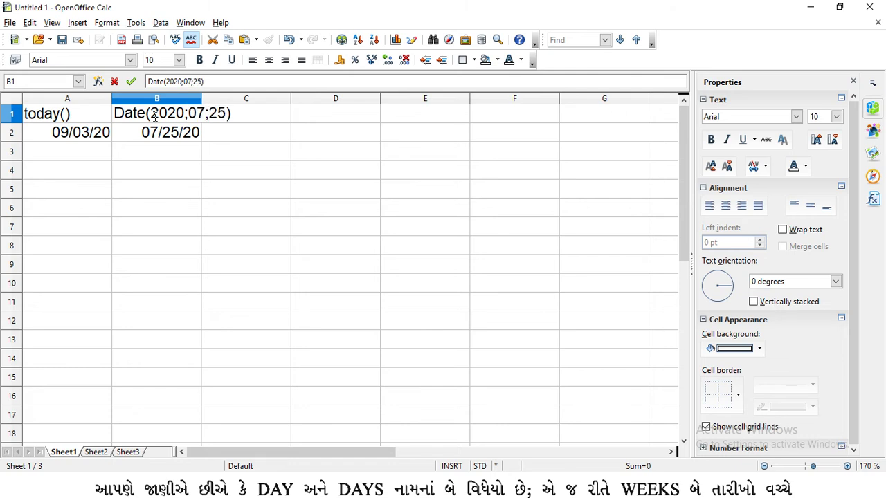
pyautogui.click(166, 189)
pyautogui.doubleClick(202, 98)
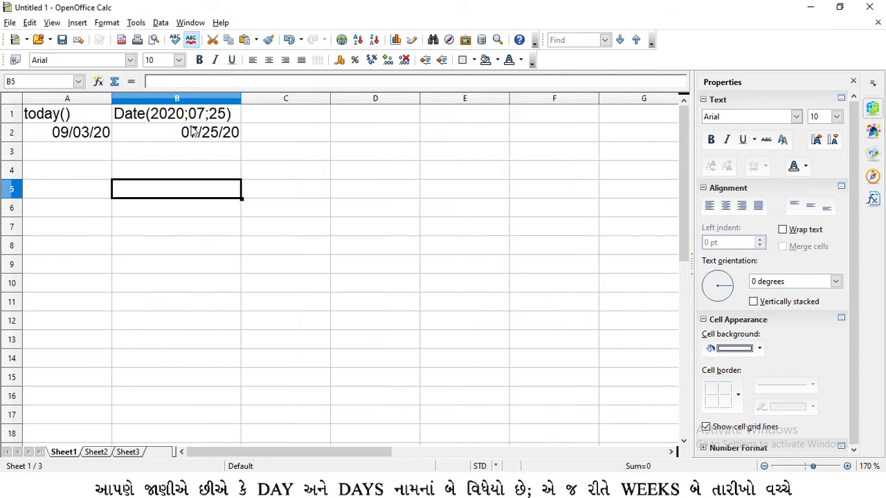
# Step: Check the function list in the reference document, return to the spreadsheet and label cell C1 with the text day()
pyautogui.click(178, 137)
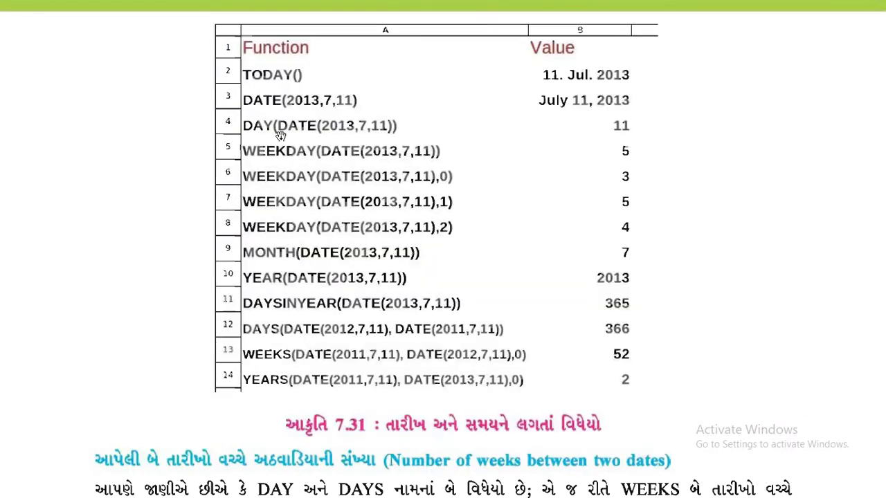
pyautogui.hotkey('alt', 'Tab')
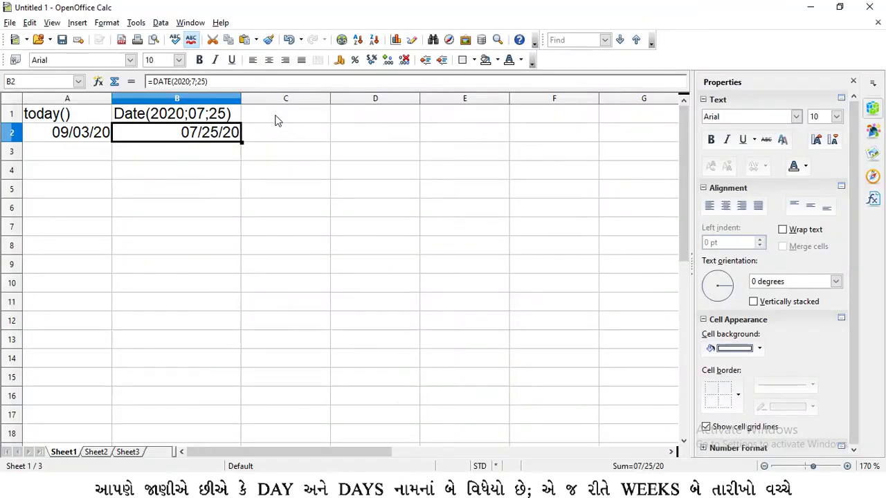
pyautogui.click(275, 119)
pyautogui.write('day')
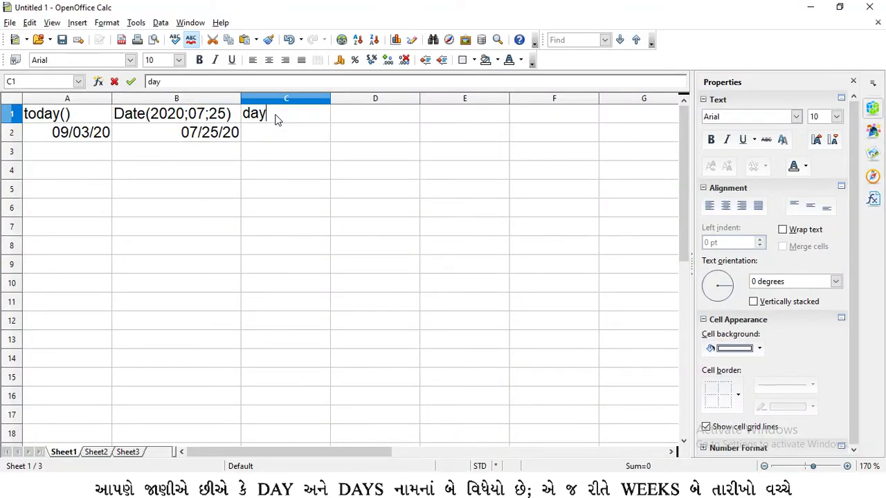
pyautogui.write('(date(')
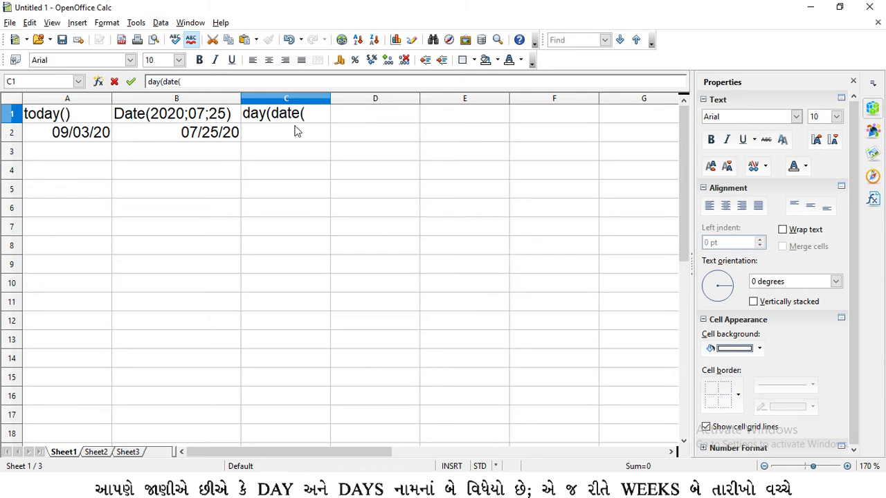
pyautogui.press('BackSpace')
pyautogui.press('BackSpace')
pyautogui.press('BackSpace')
pyautogui.press('BackSpace')
pyautogui.press('BackSpace')
pyautogui.write(')')
pyautogui.press('Return')
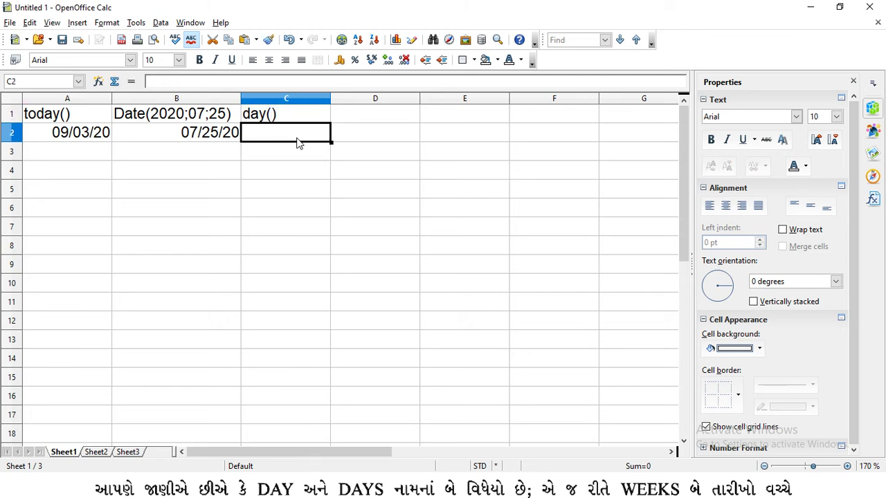
# Step: Enter the formula =day(B2) in cell C2 to extract the day from the date
pyautogui.write('=day')
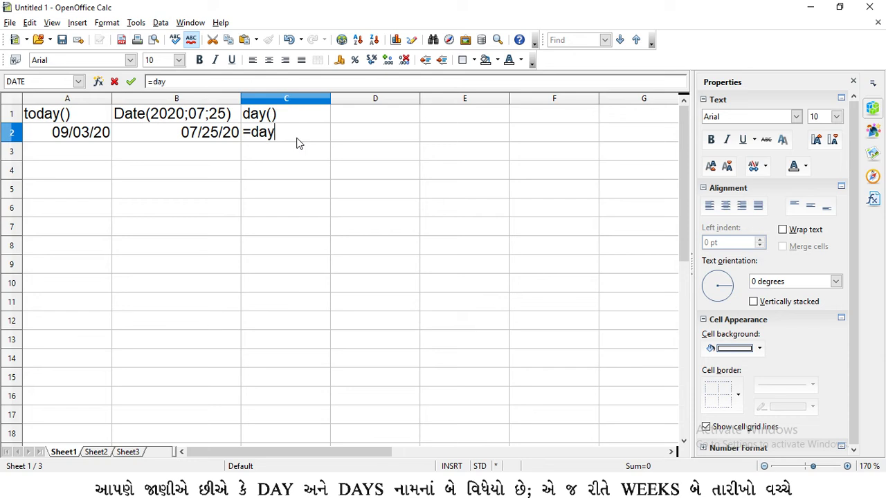
pyautogui.write('(')
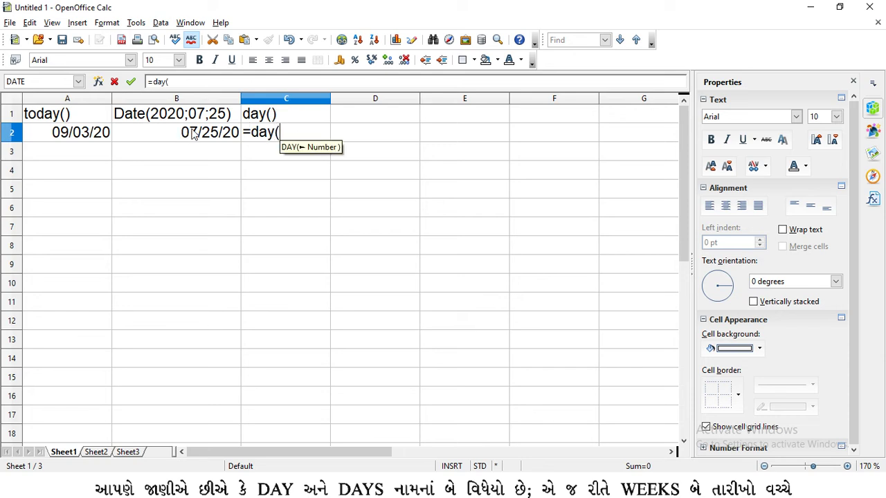
pyautogui.click(194, 134)
pyautogui.write(')')
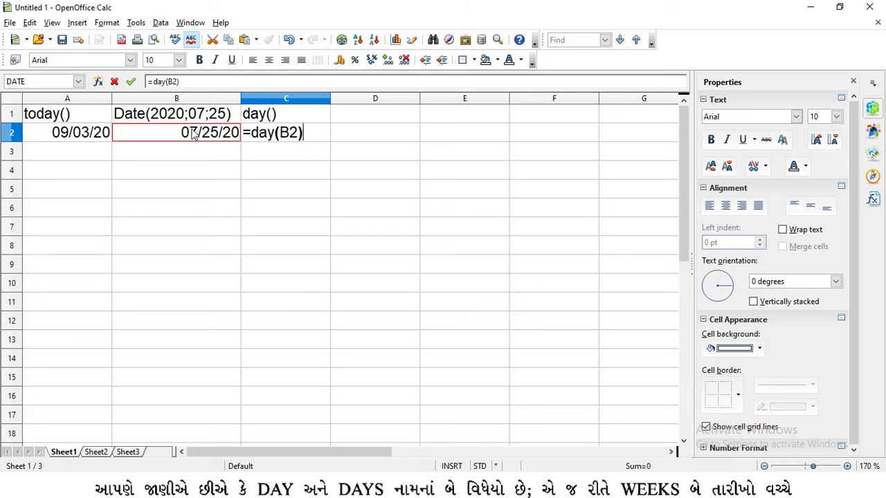
pyautogui.press('Return')
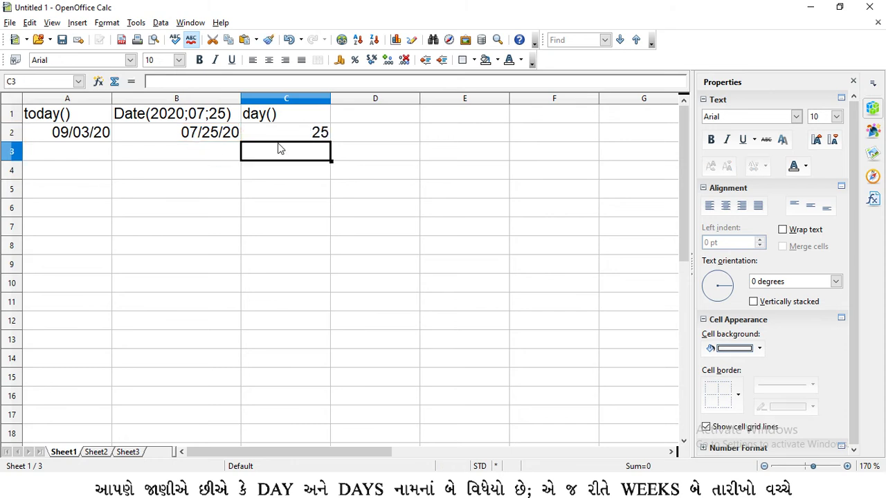
pyautogui.click(298, 134)
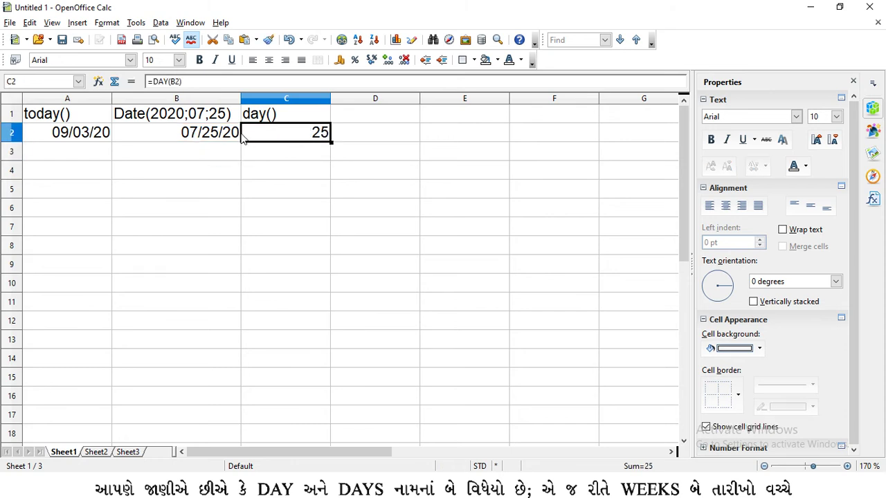
pyautogui.click(219, 138)
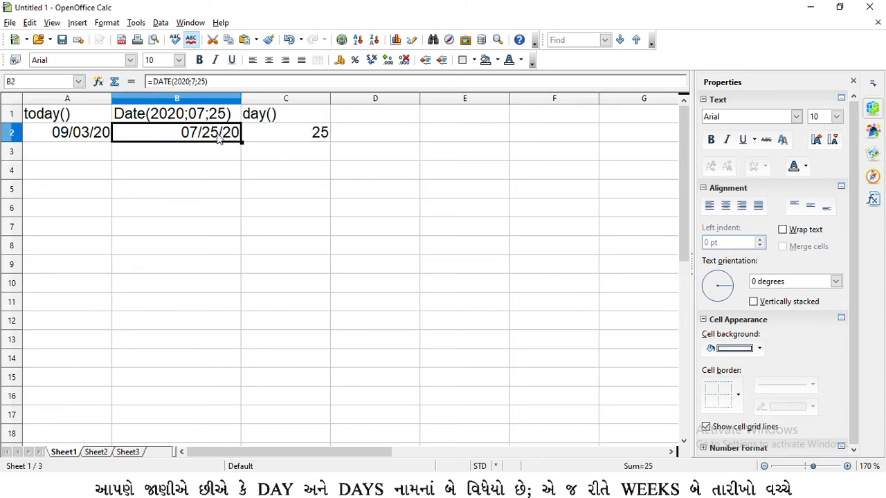
pyautogui.click(274, 118)
pyautogui.click(281, 150)
pyautogui.click(284, 134)
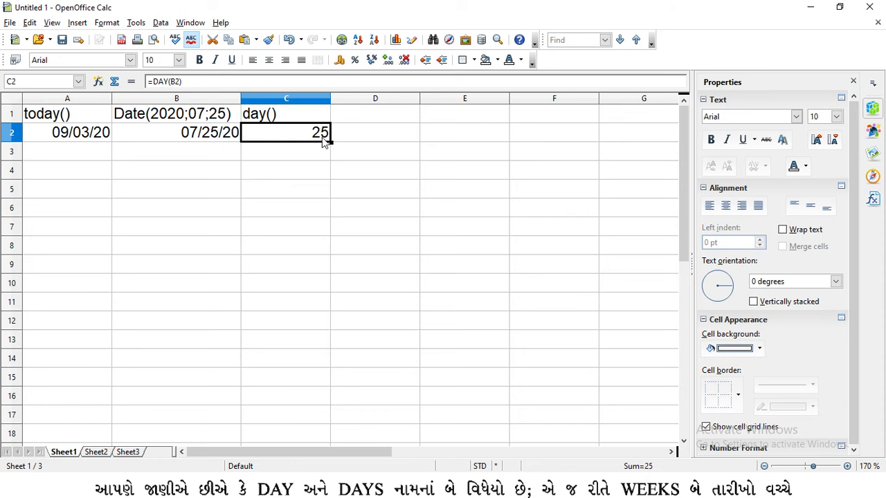
# Step: Label cell D1 with the text weekday()
pyautogui.click(376, 117)
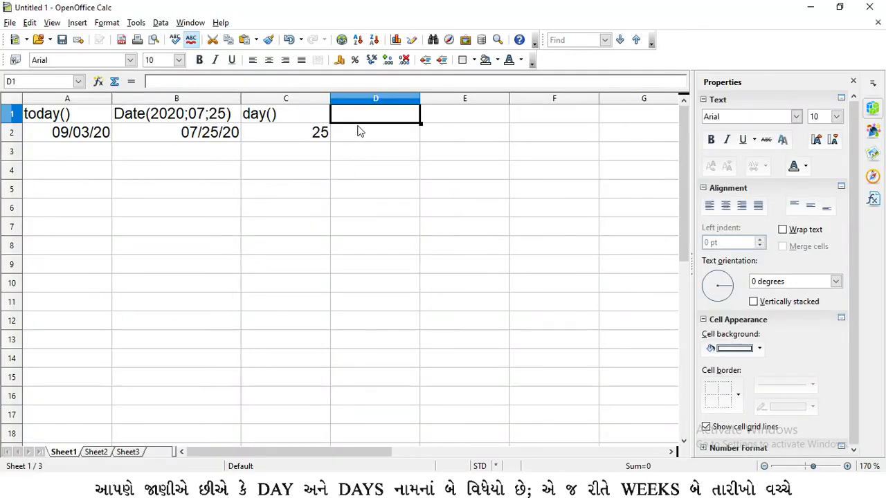
pyautogui.write('=we')
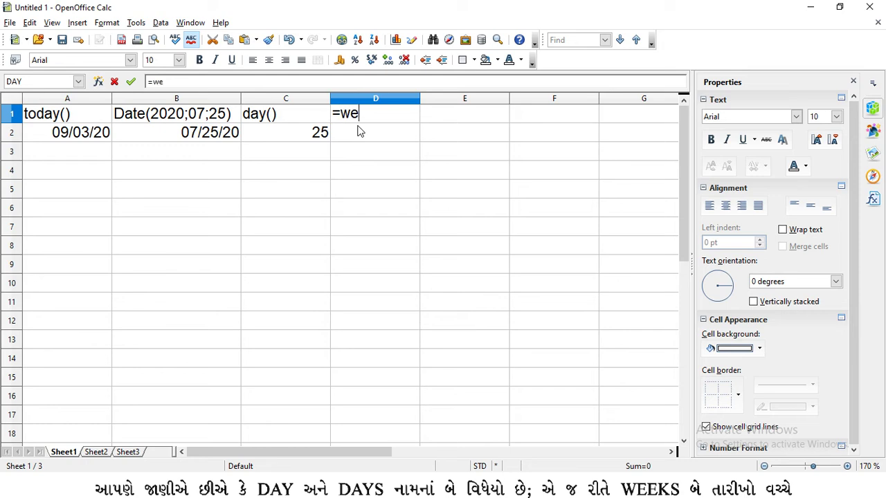
pyautogui.write('ekday')
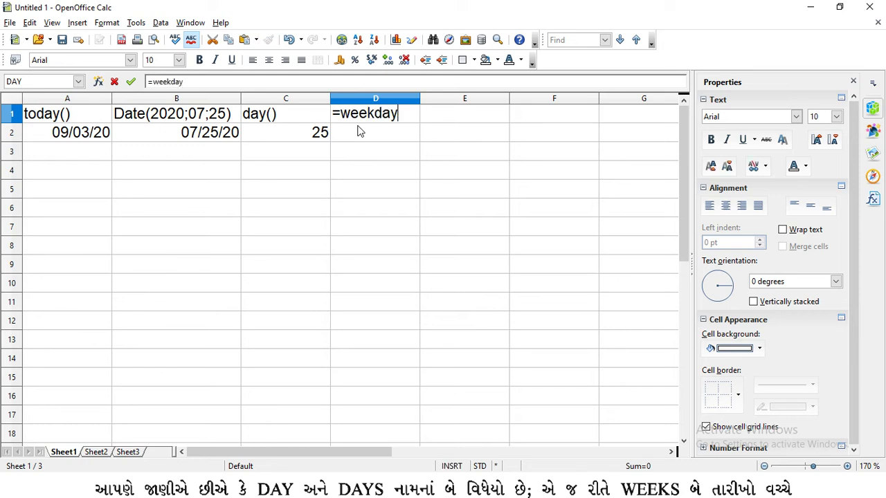
pyautogui.click(342, 114)
pyautogui.press('BackSpace')
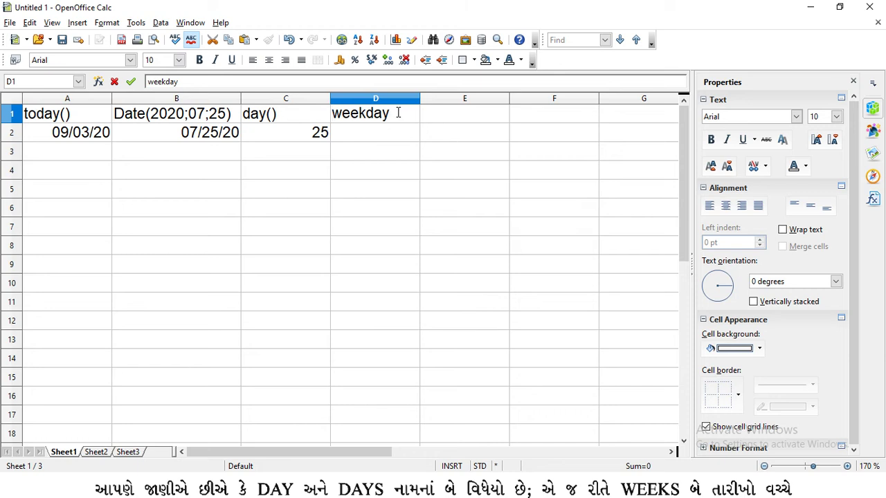
pyautogui.click(398, 113)
pyautogui.write('()')
# Step: Enter the formula =weekday(B2) in cell D2 to get the weekday number of the date
pyautogui.click(398, 134)
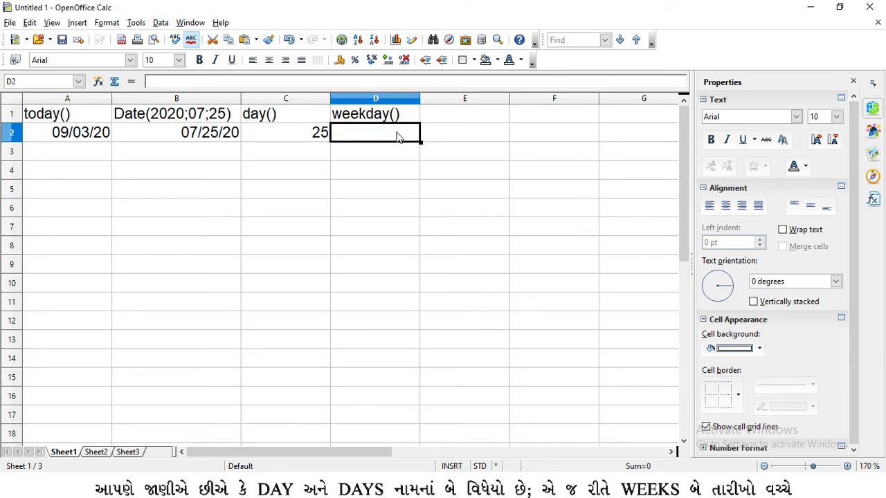
pyautogui.write('=w')
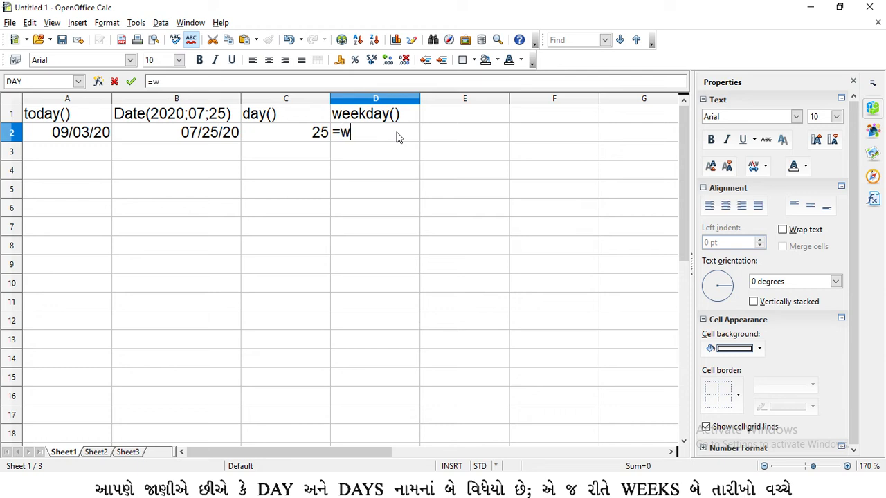
pyautogui.write('eekday(')
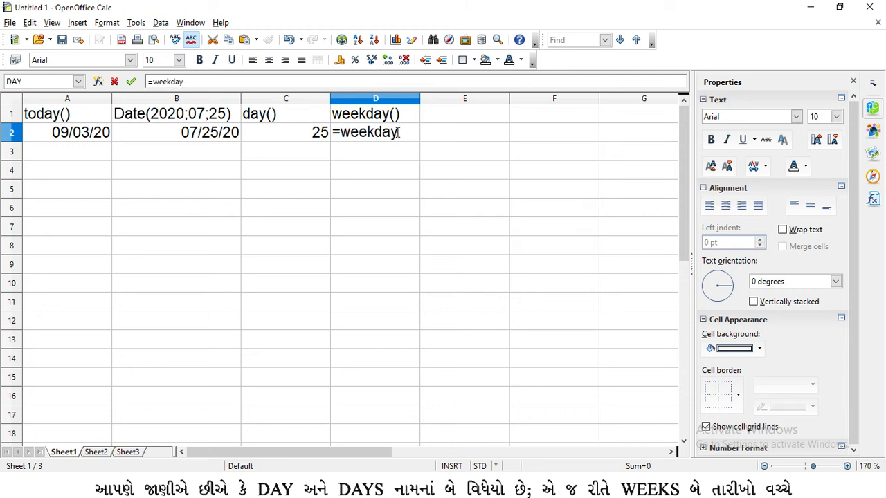
pyautogui.click(223, 138)
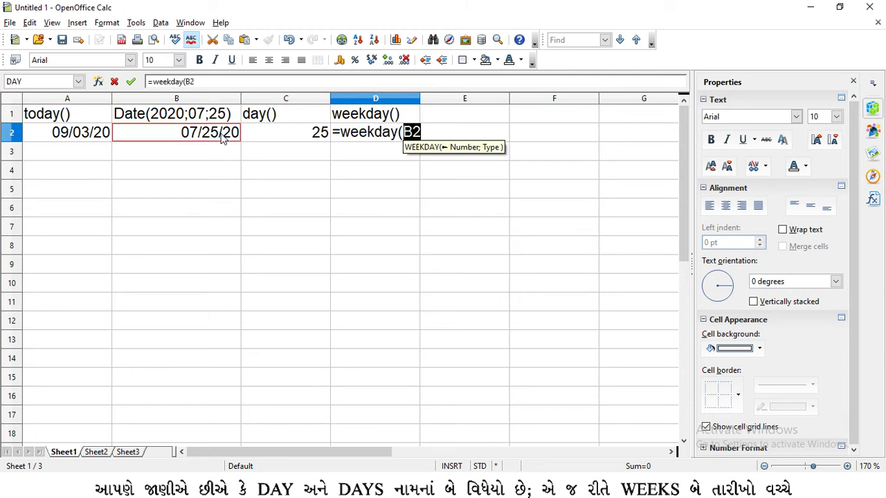
pyautogui.write(')')
pyautogui.press('Return')
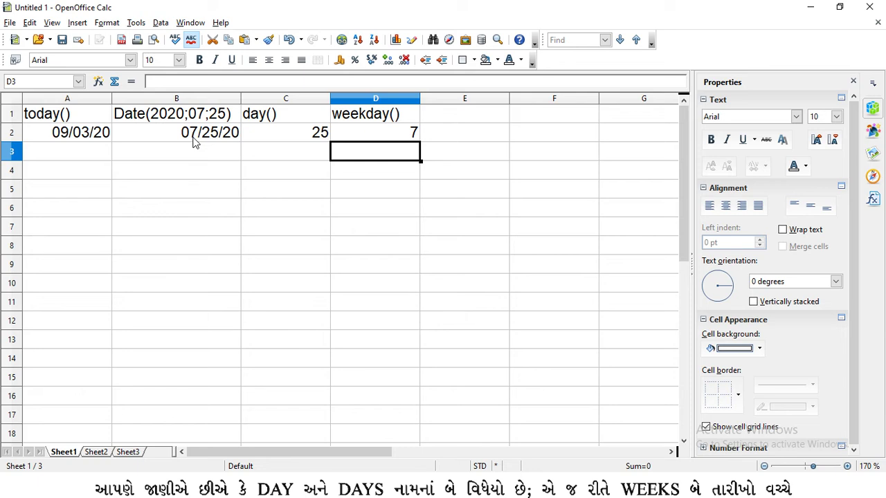
# Step: Try adding a type argument of 0 after a comma in D2's formula, as =WEEKDAY(B2,0)
pyautogui.click(456, 134)
pyautogui.click(464, 117)
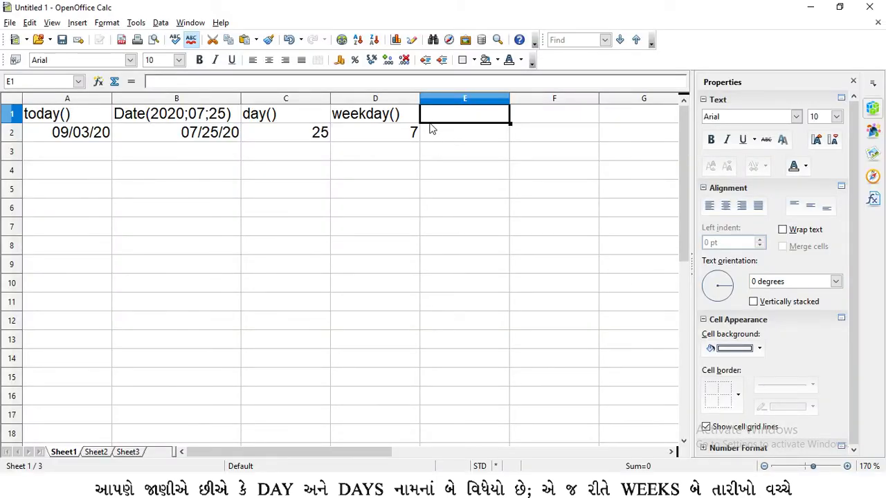
pyautogui.click(410, 138)
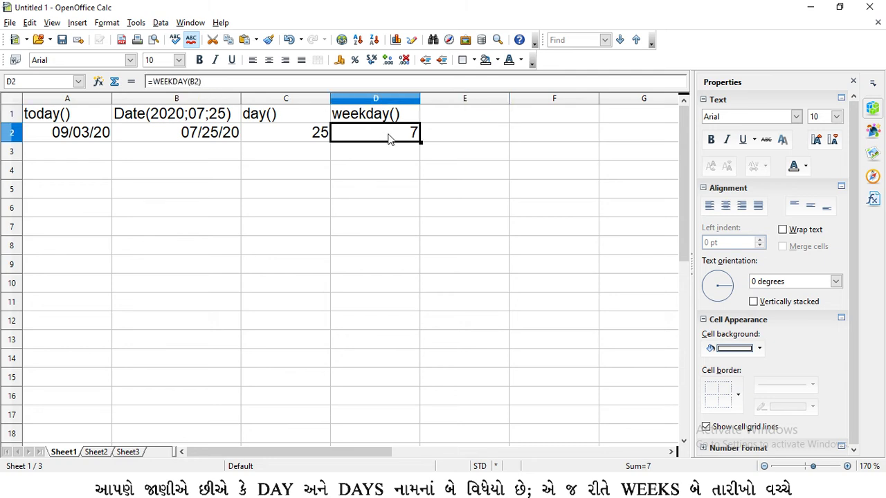
pyautogui.doubleClick(390, 138)
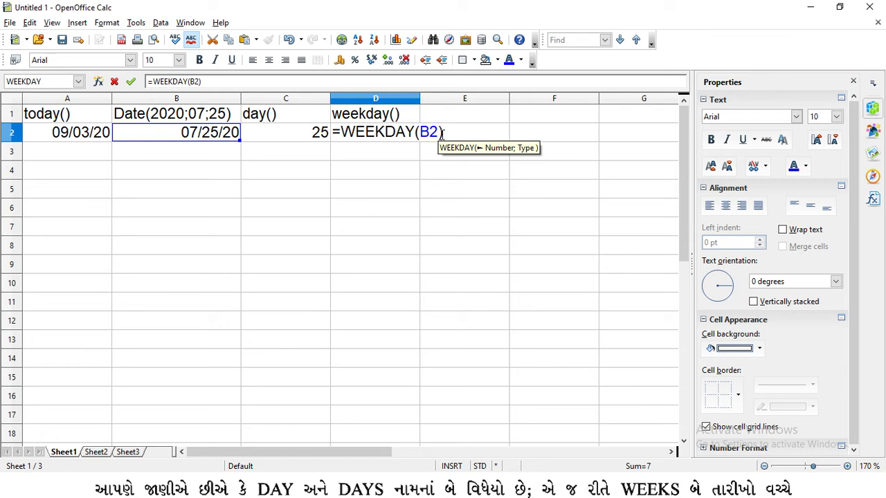
pyautogui.write(',')
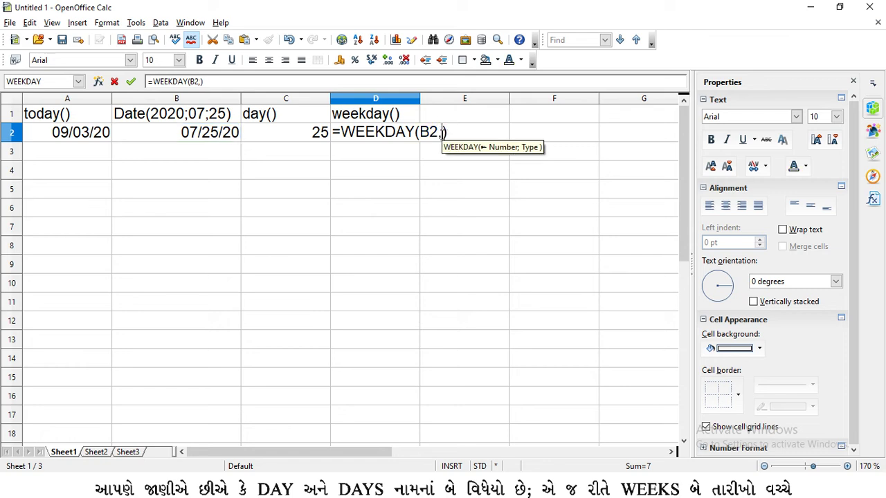
pyautogui.write('0')
pyautogui.press('Return')
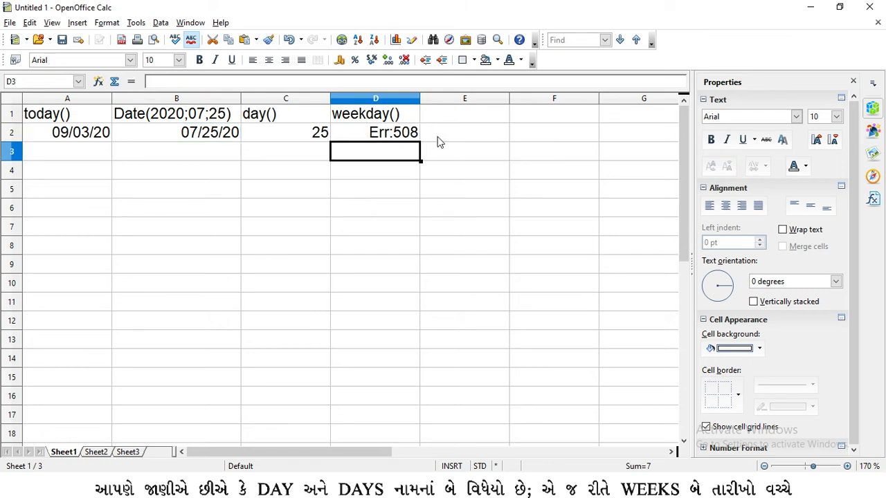
# Step: Replace the comma with a semicolon in D2's formula so it reads =WEEKDAY(B2;0)
pyautogui.doubleClick(412, 133)
pyautogui.click(443, 132)
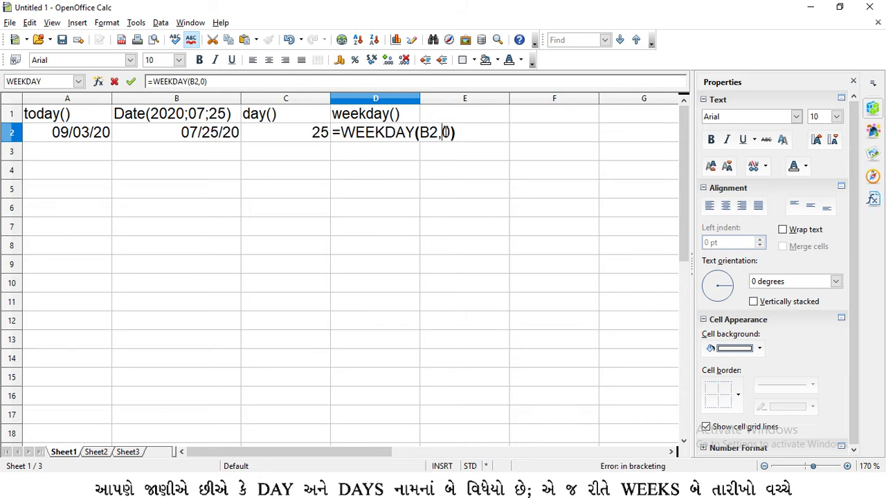
pyautogui.press('BackSpace')
pyautogui.write(';')
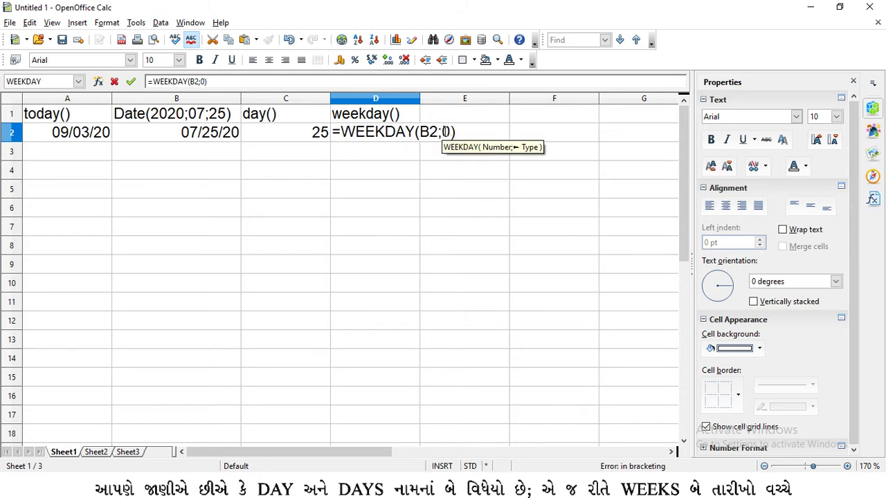
pyautogui.press('Return')
pyautogui.click(412, 137)
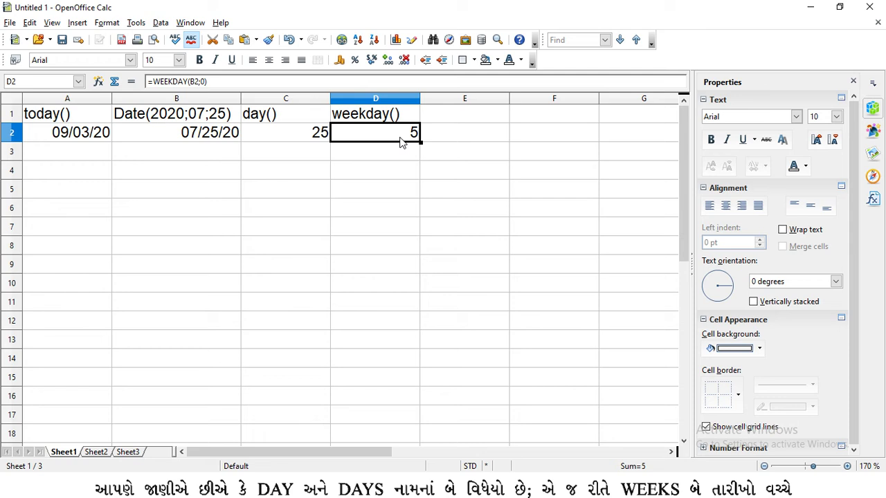
pyautogui.hotkey('ctrl', 's')
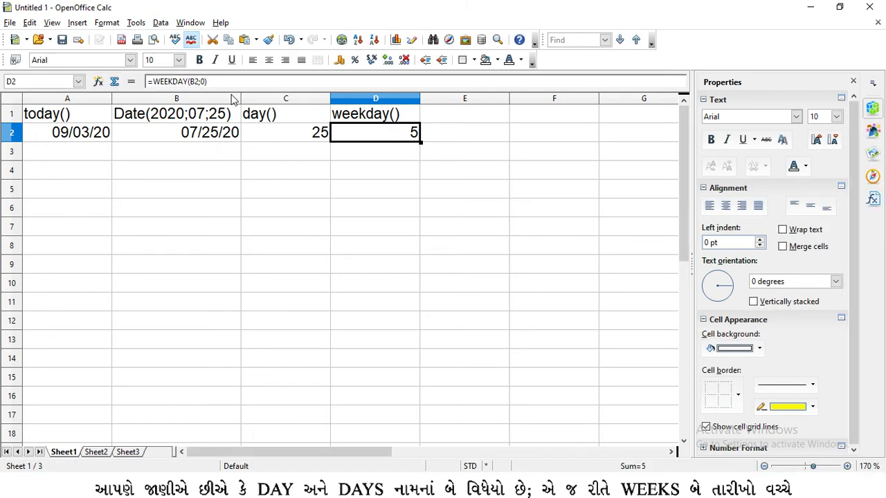
# Step: Remove the type argument and its semicolon from the WEEKDAY formula in cell D2, leaving only B2 as argument
pyautogui.doubleClick(395, 132)
pyautogui.click(450, 132)
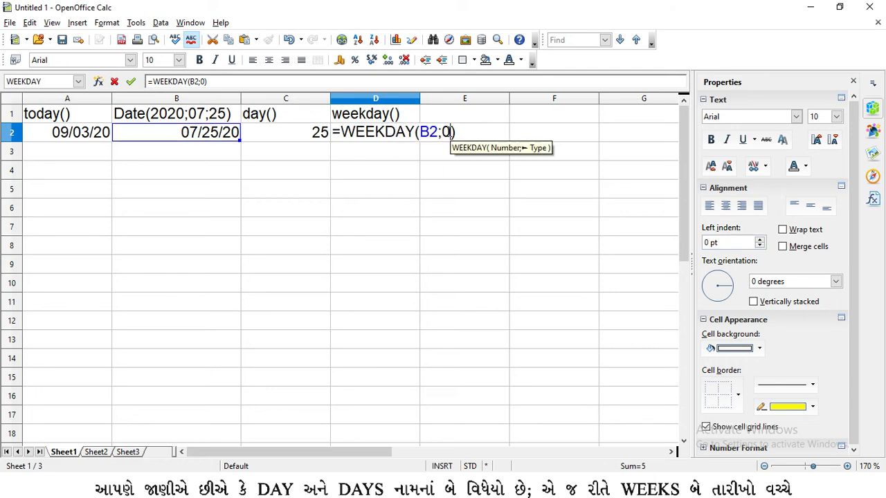
pyautogui.press('BackSpace')
pyautogui.press('BackSpace')
pyautogui.press('Return')
pyautogui.press('Return')
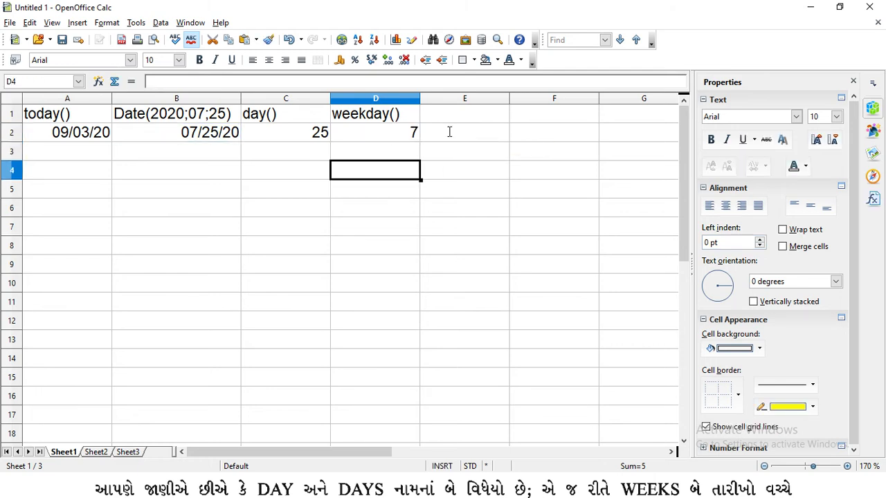
pyautogui.click(444, 115)
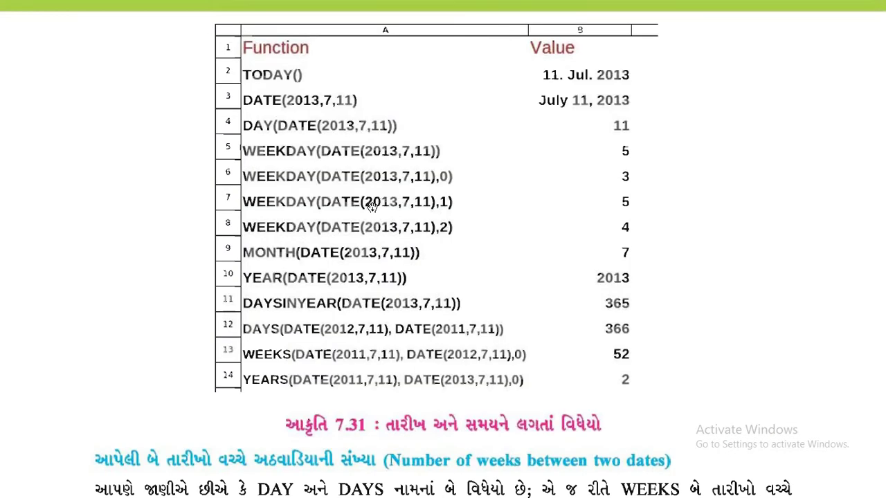
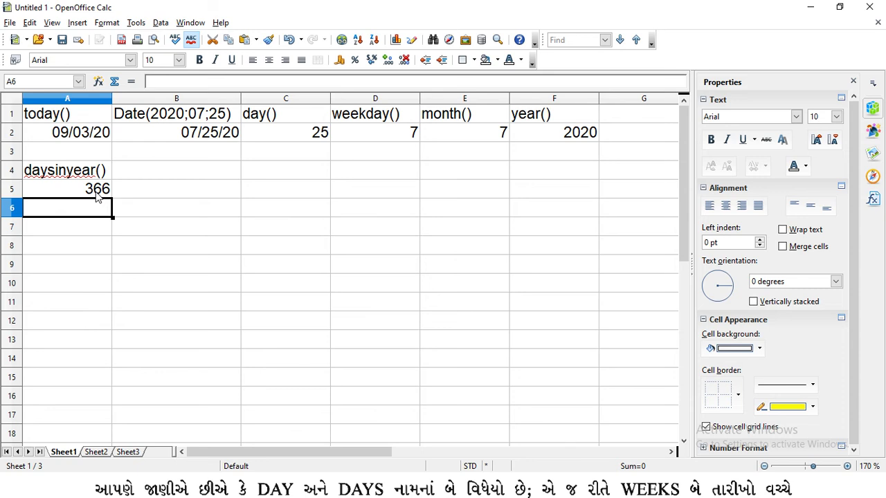
# Step: Check the DAYS example in the reference document, return to the spreadsheet and label cell B4 with the text days()
pyautogui.hotkey('alt', 'Tab')
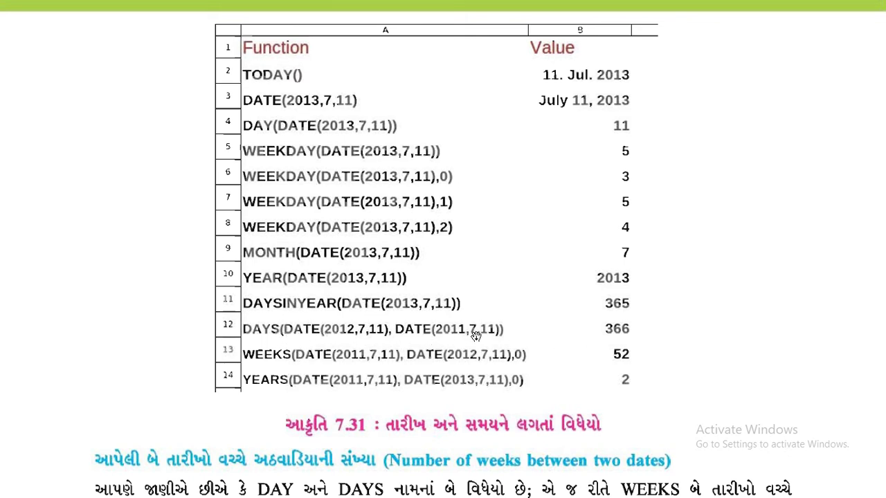
pyautogui.hotkey('alt', 'Tab')
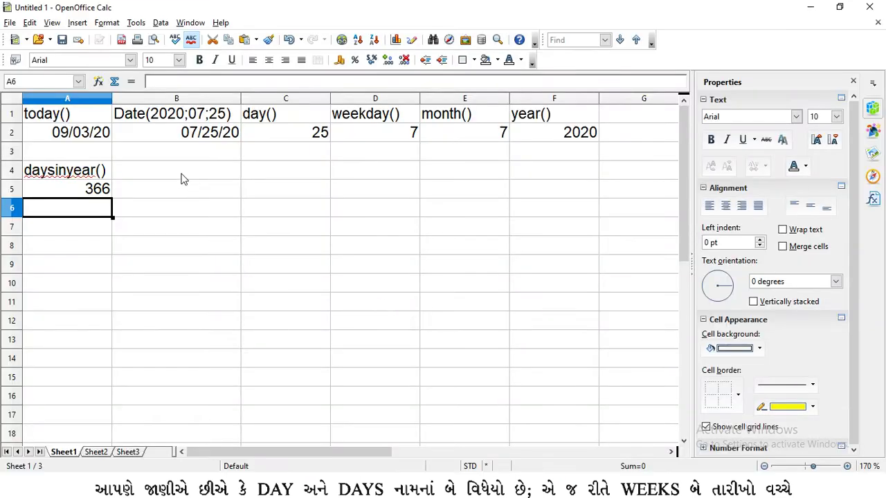
pyautogui.click(181, 175)
pyautogui.write('days')
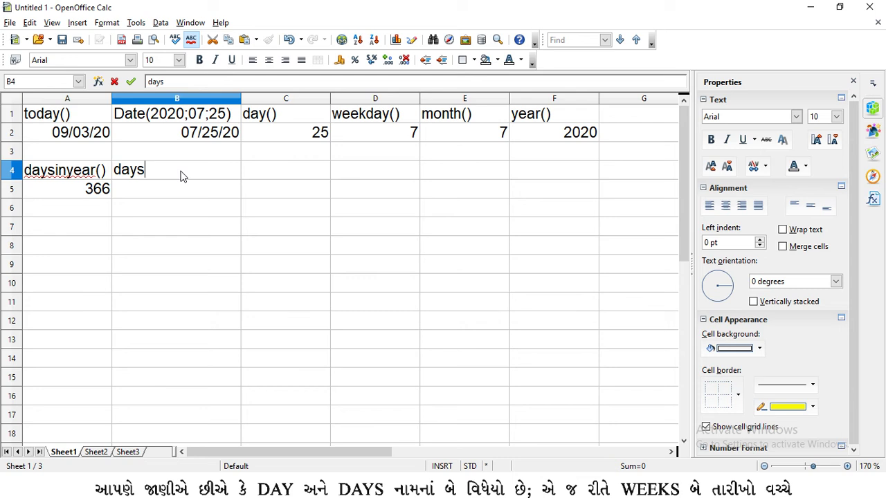
pyautogui.write('()')
# Step: Begin a DAYS formula in cell B5 with a reference to B2 as its first date, followed by a semicolon
pyautogui.click(142, 196)
pyautogui.write('=')
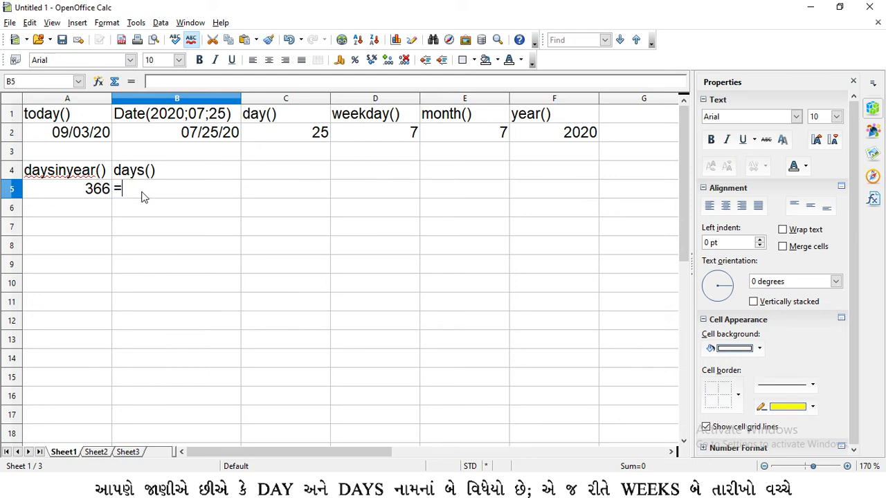
pyautogui.write('days(')
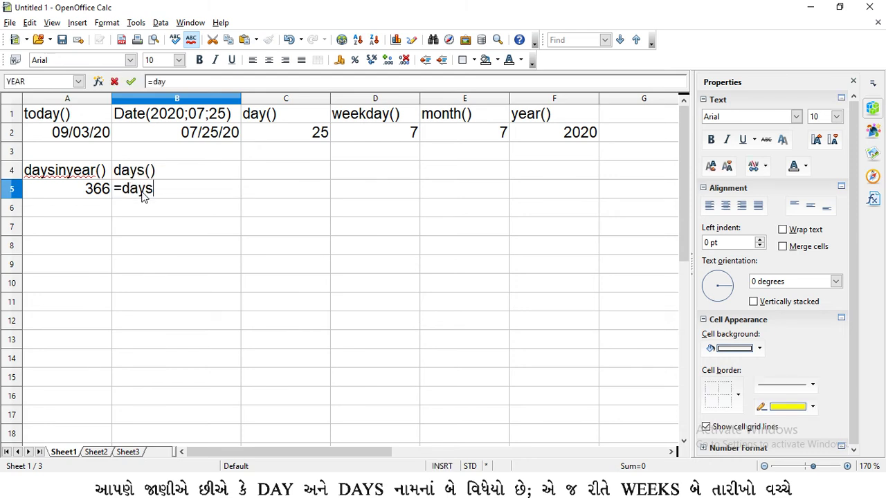
pyautogui.click(200, 134)
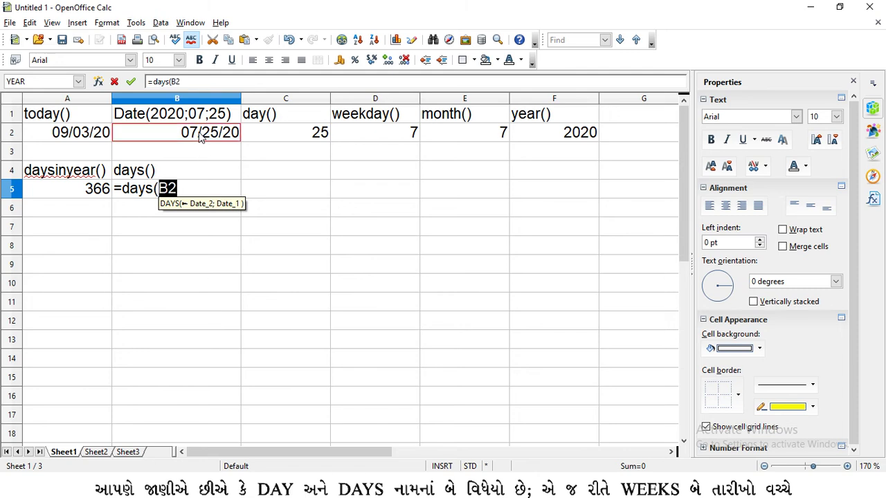
pyautogui.click(186, 188)
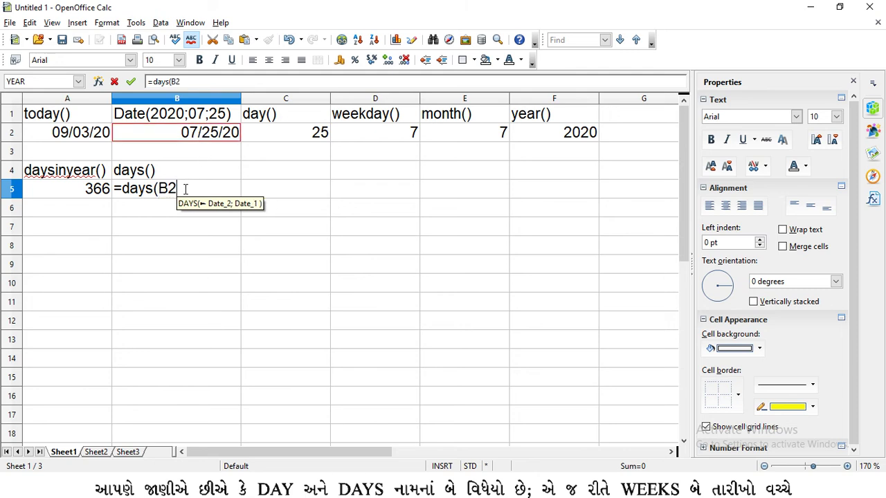
pyautogui.press('BackSpace')
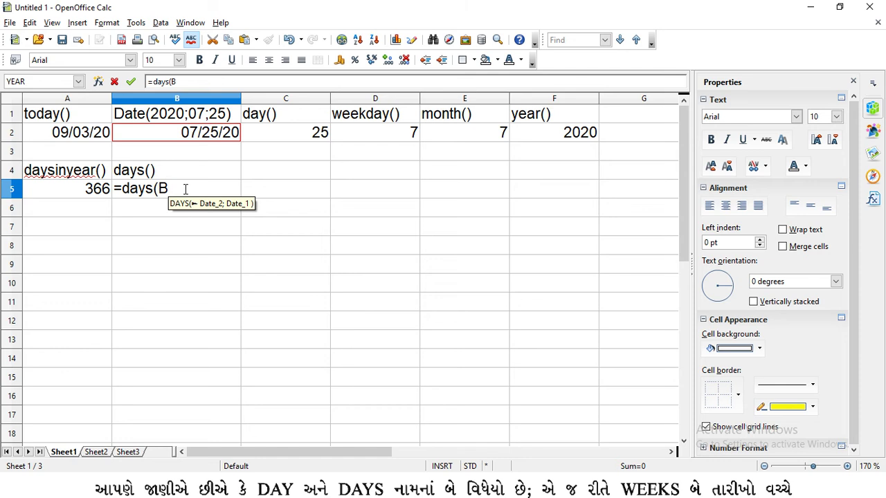
pyautogui.press('BackSpace')
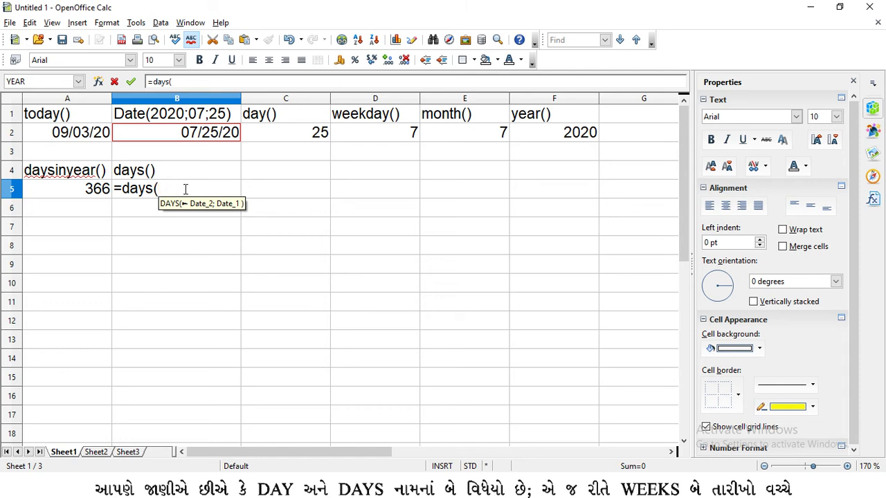
pyautogui.click(204, 139)
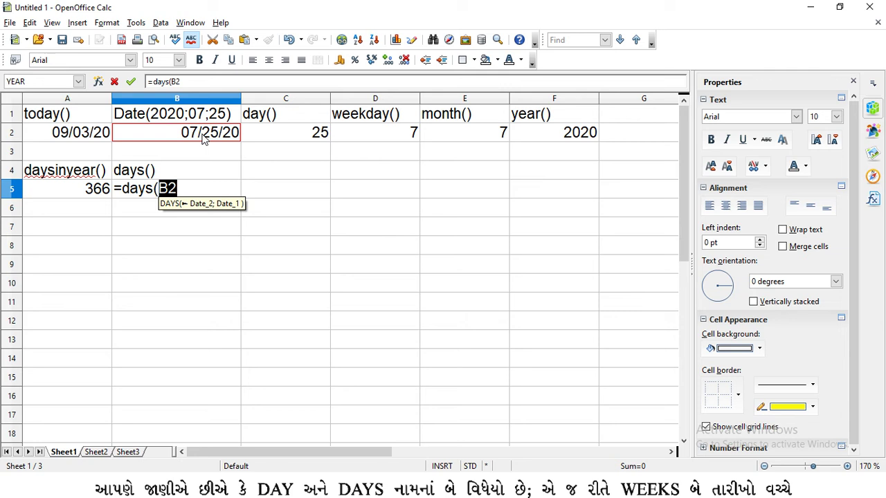
pyautogui.write(';')
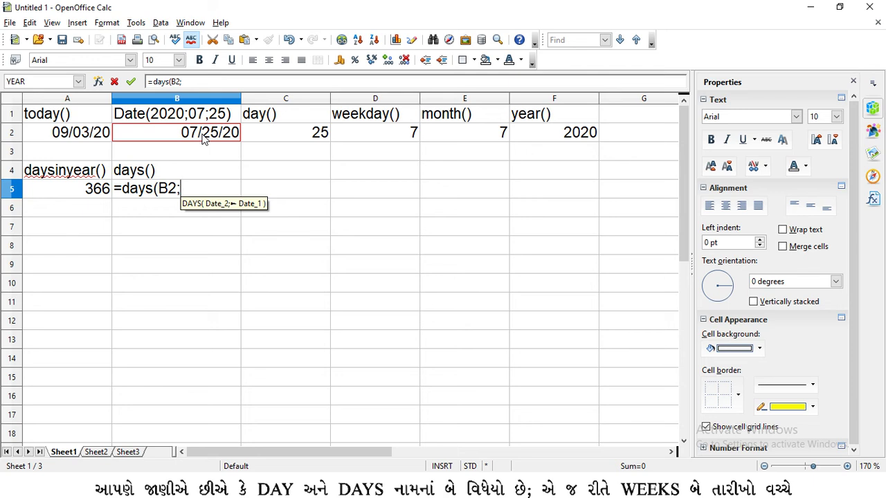
pyautogui.write('07/')
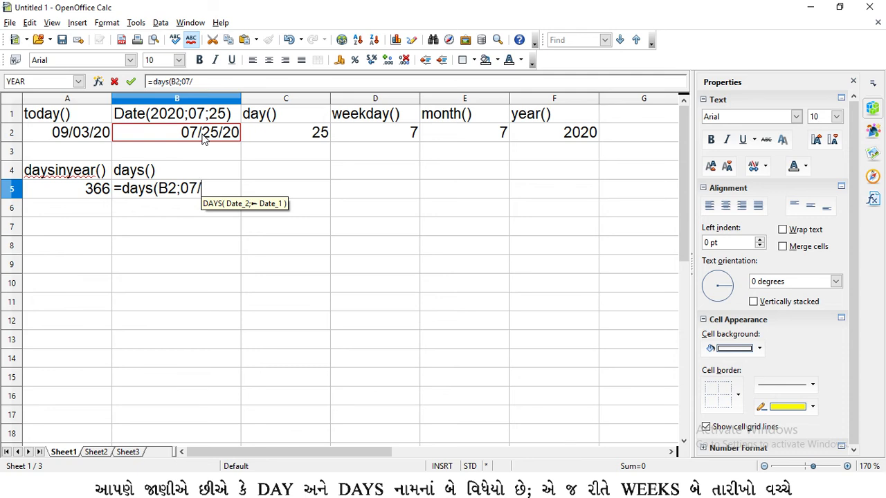
pyautogui.press('BackSpace')
pyautogui.press('BackSpace')
pyautogui.press('BackSpace')
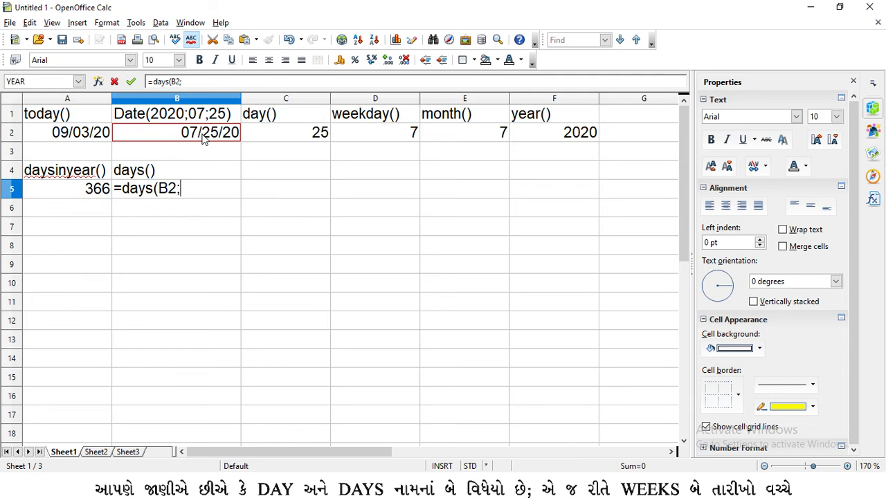
# Step: Complete B5's DAYS formula with DATE(2021;07;25) as the second date and enter it
pyautogui.write('date')
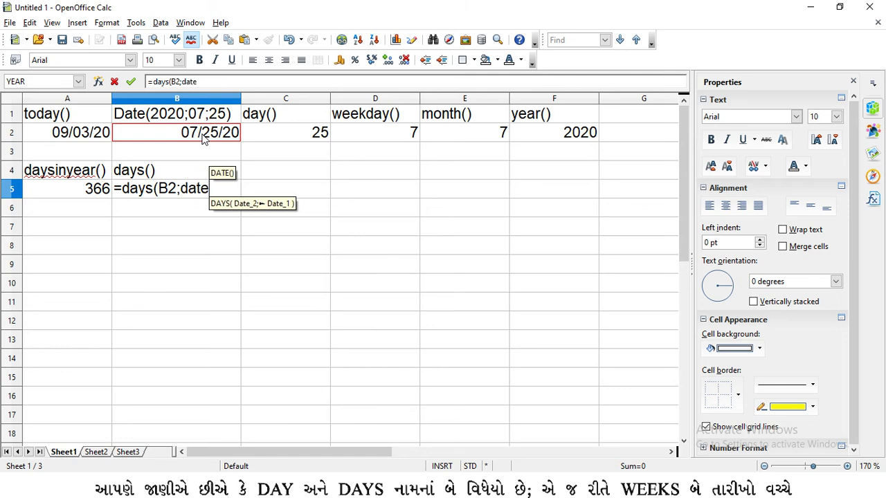
pyautogui.write('(')
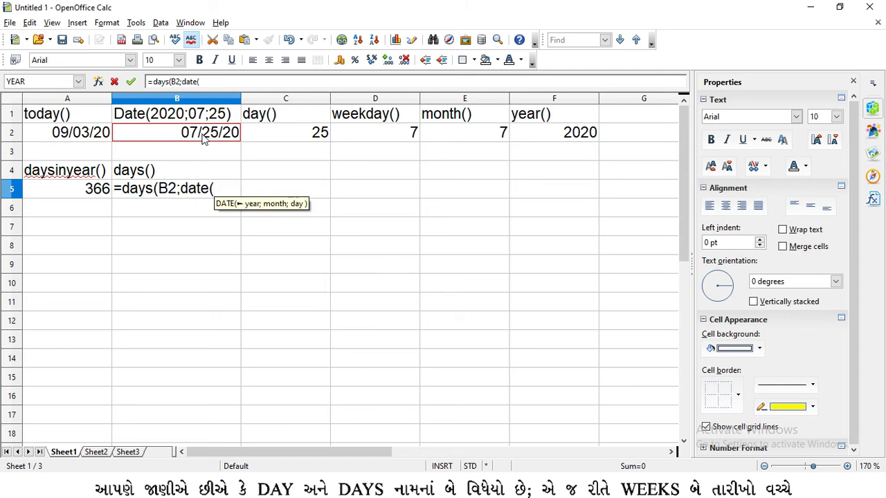
pyautogui.write('20')
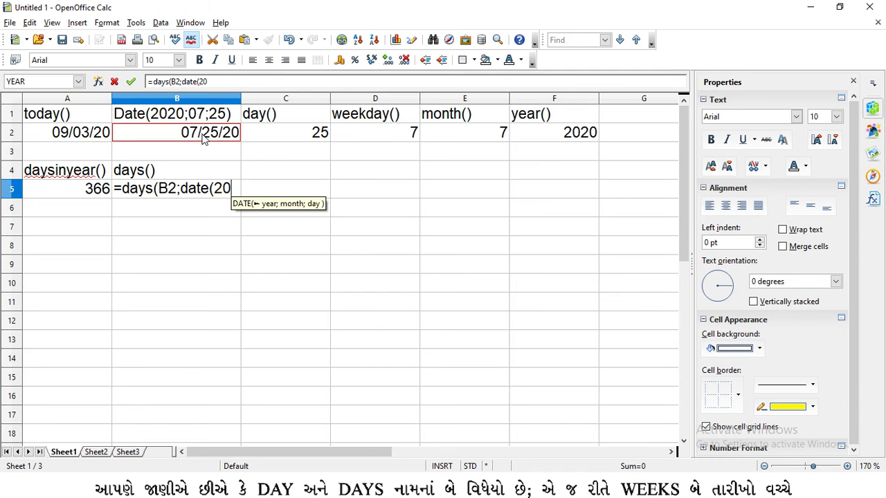
pyautogui.write('21')
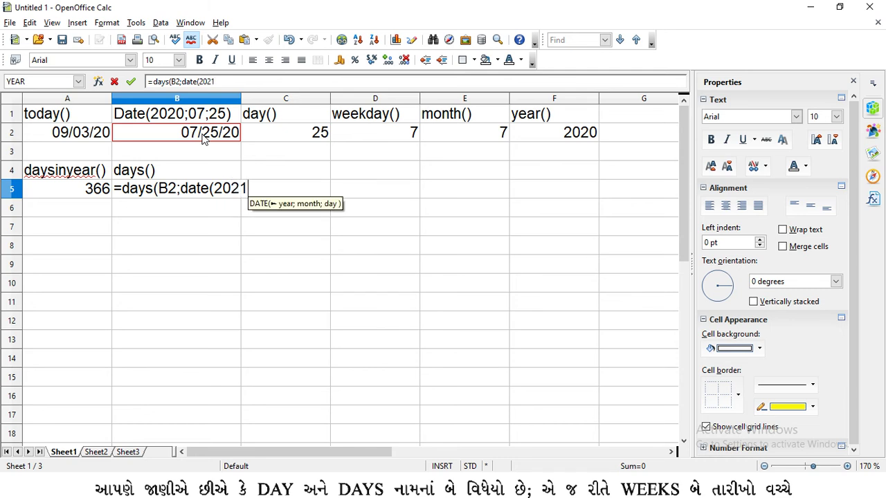
pyautogui.write(';')
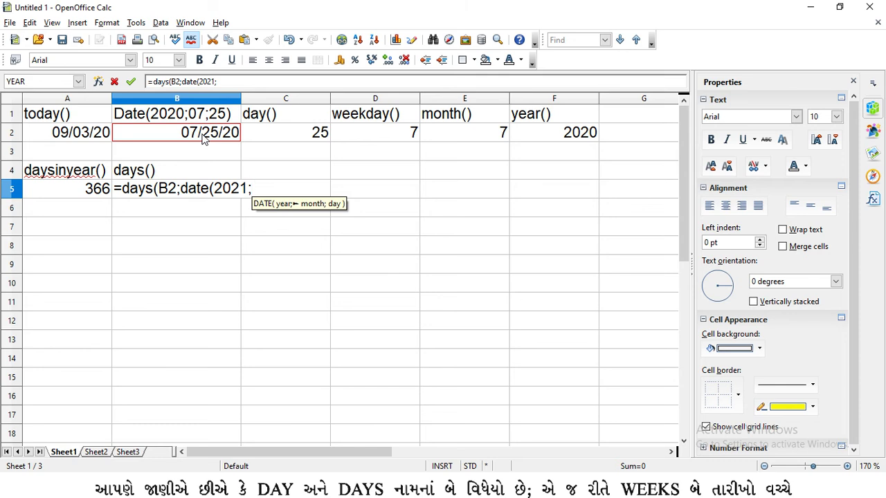
pyautogui.write('07')
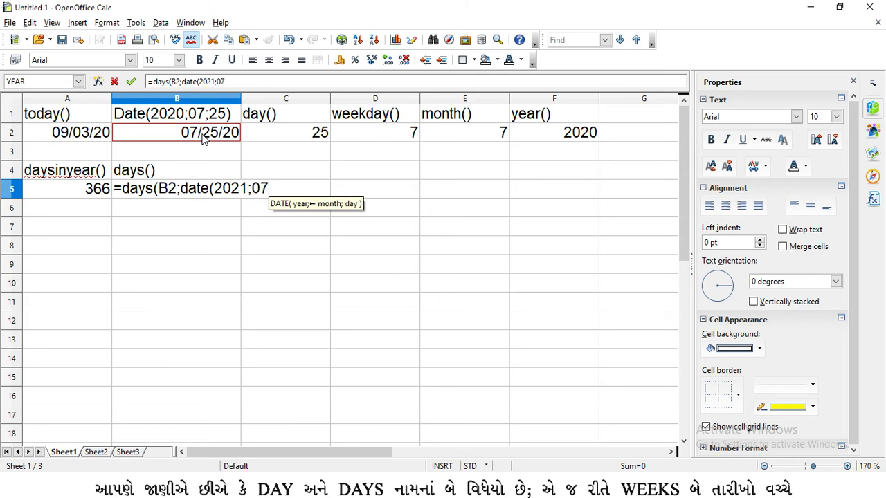
pyautogui.write(';25')
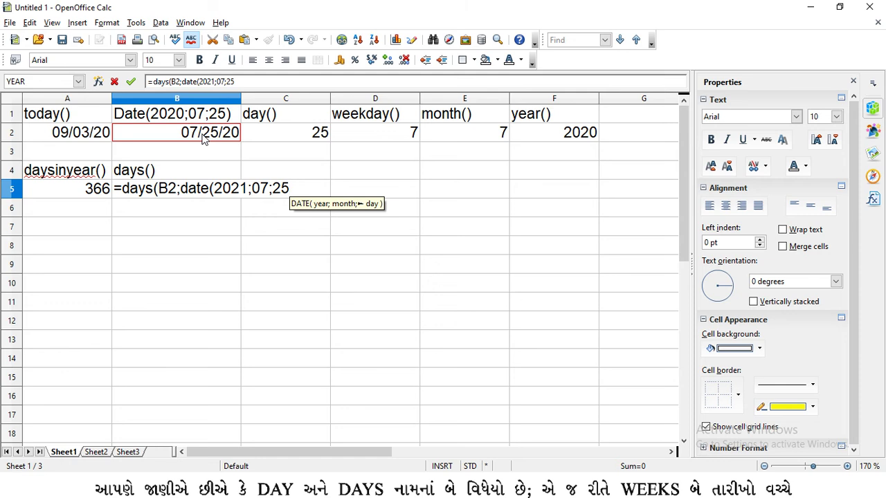
pyautogui.write('))')
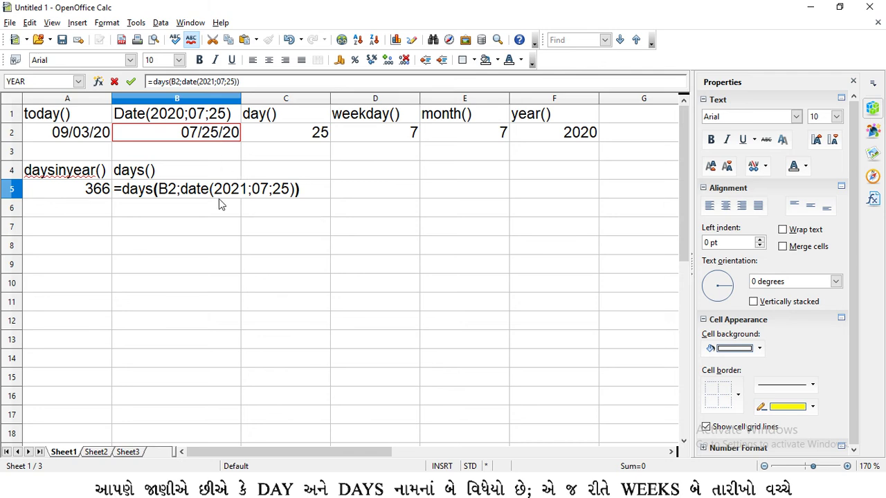
pyautogui.press('Return')
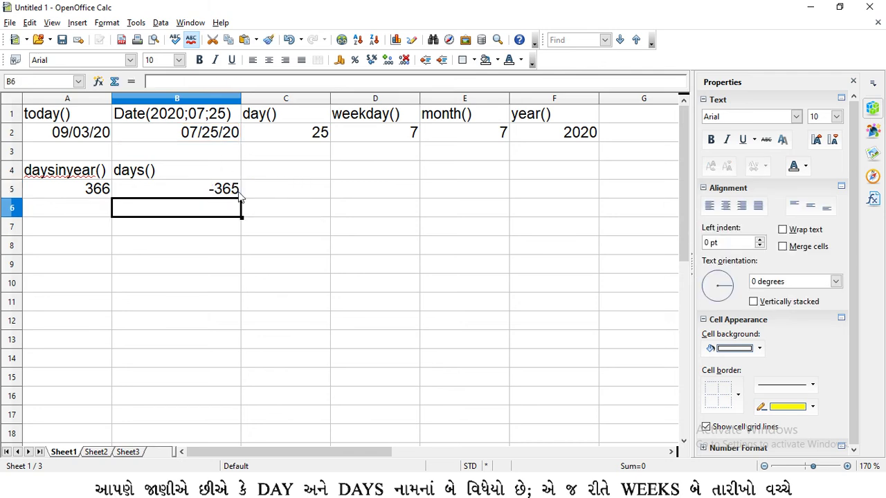
# Step: Change the year in the DATE argument of B5's DAYS formula to 2019
pyautogui.click(237, 192)
pyautogui.doubleClick(231, 189)
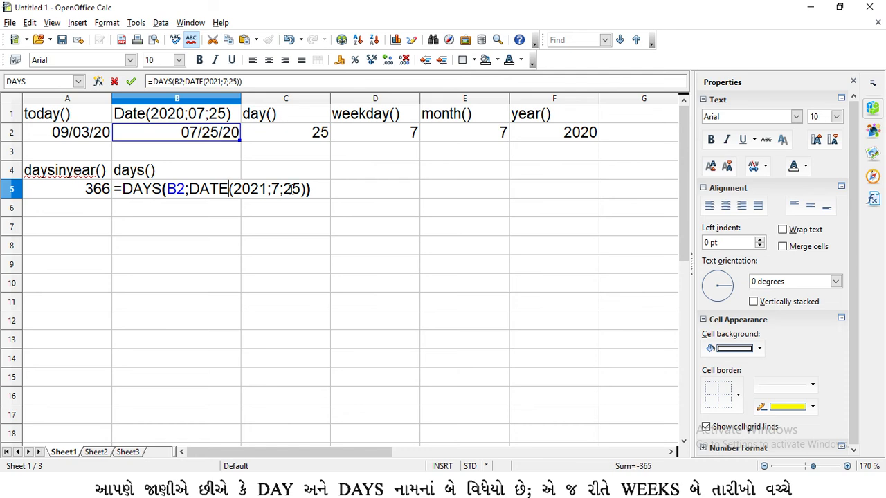
pyautogui.press('Return')
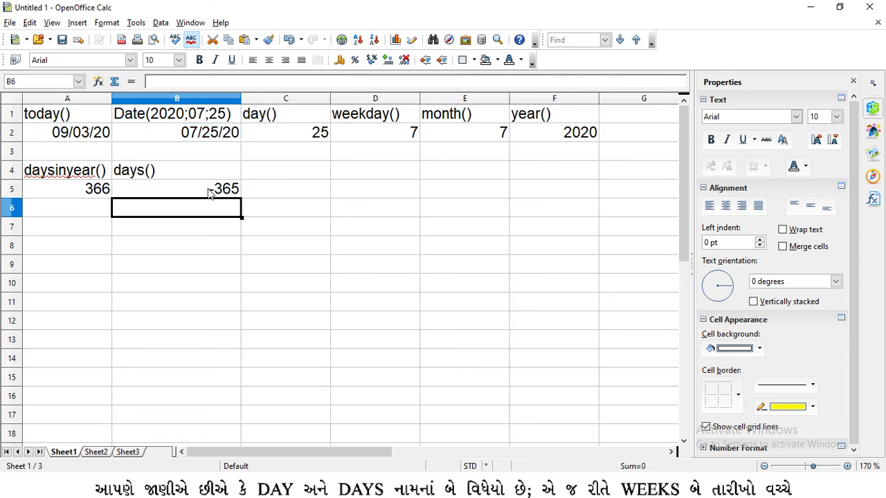
pyautogui.doubleClick(211, 190)
pyautogui.click(186, 189)
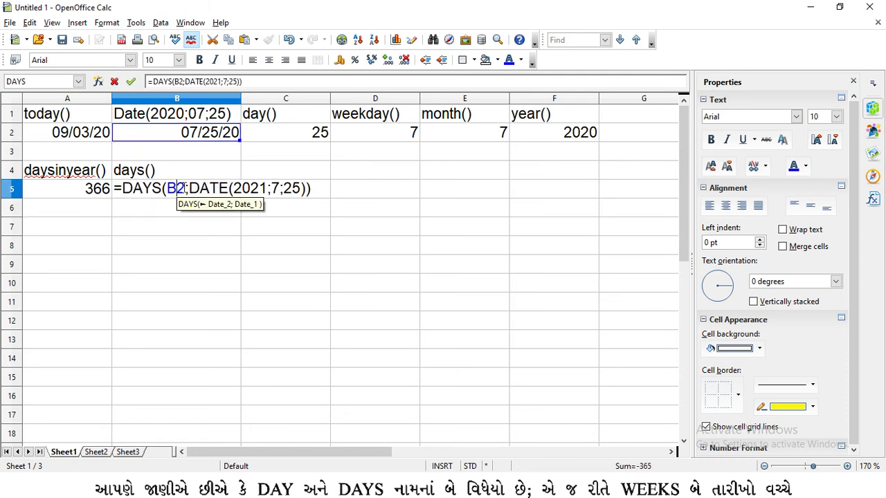
pyautogui.moveTo(185, 188); pyautogui.dragTo(166, 187)
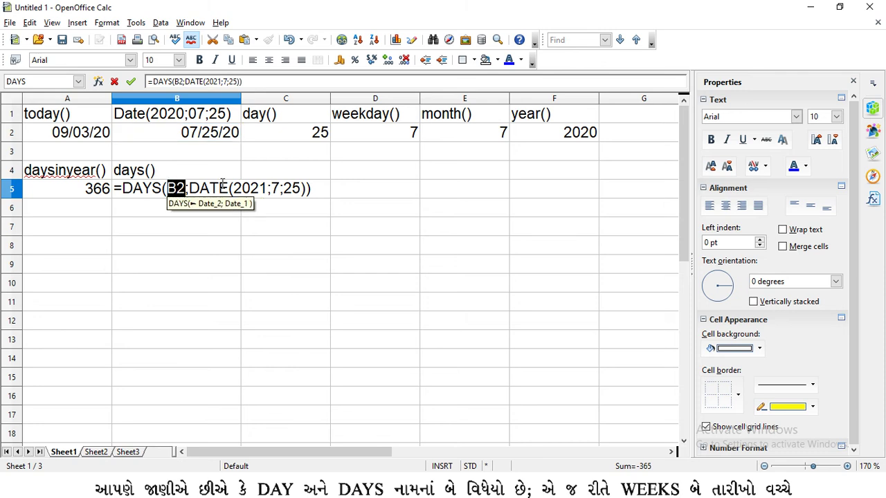
pyautogui.click(267, 188)
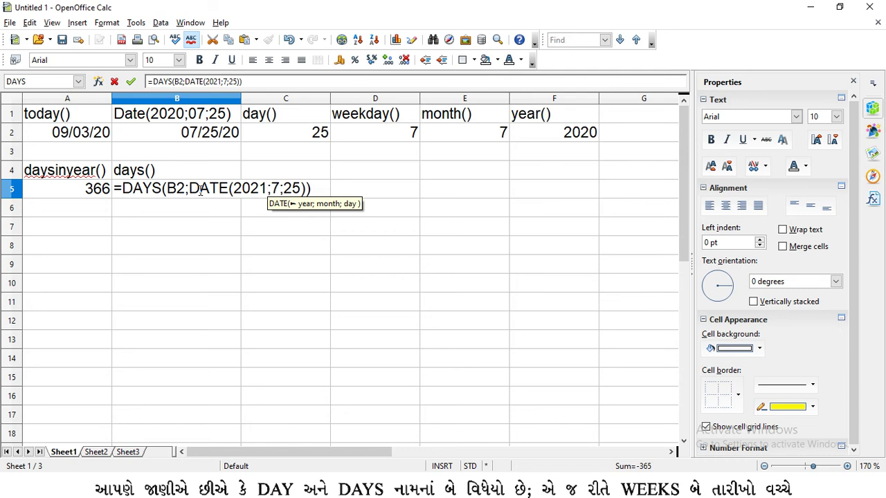
pyautogui.press('BackSpace')
pyautogui.press('BackSpace')
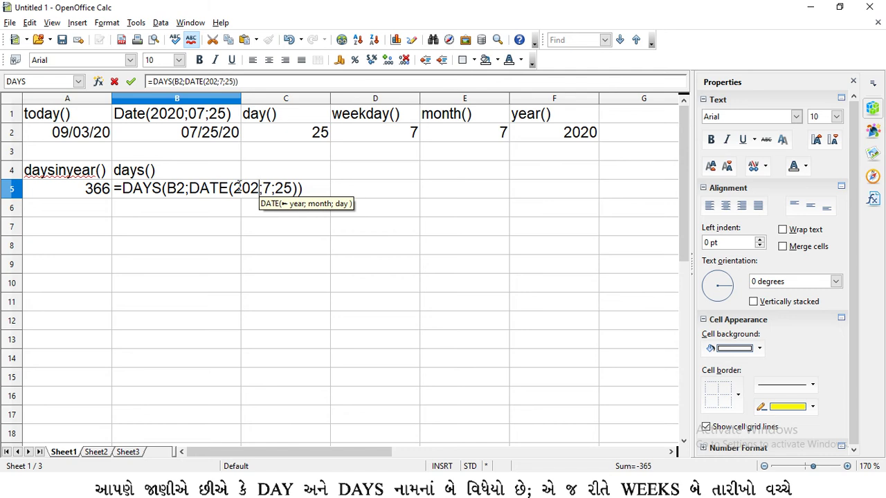
pyautogui.write('19')
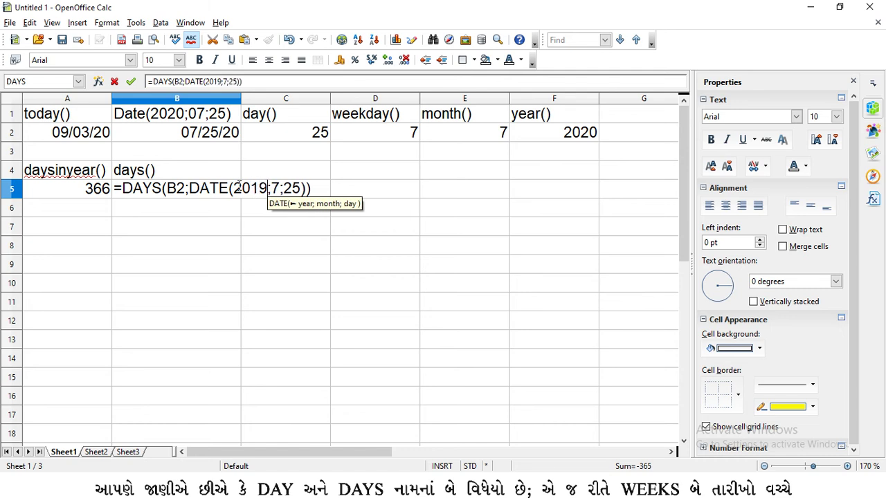
pyautogui.press('Return')
# Step: Review the two date arguments of the DAYS formula in cell B5 without editing them
pyautogui.click(234, 195)
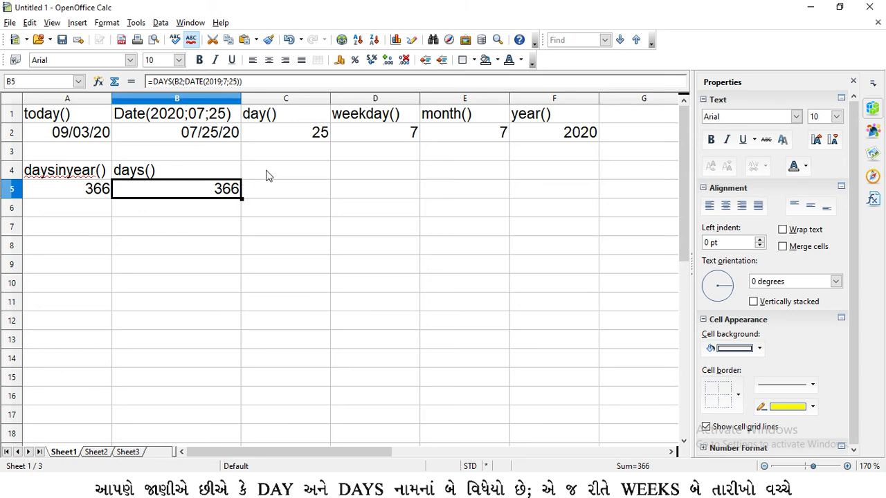
pyautogui.doubleClick(220, 191)
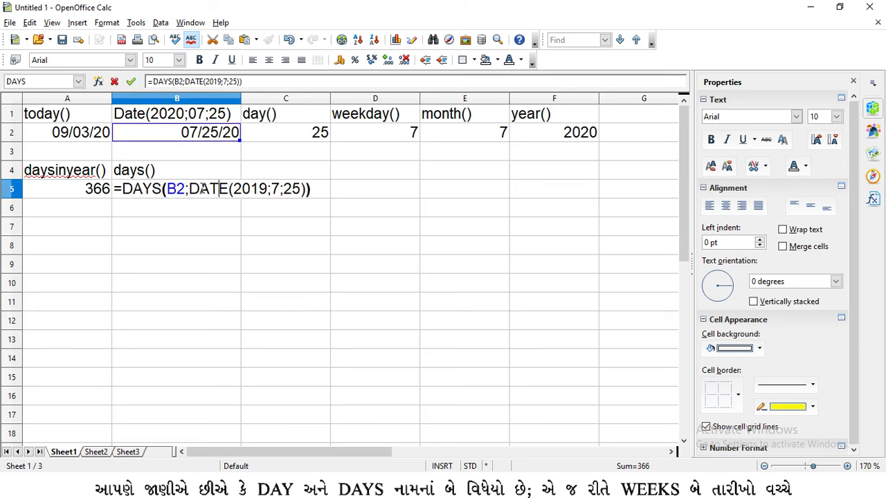
pyautogui.press('Return')
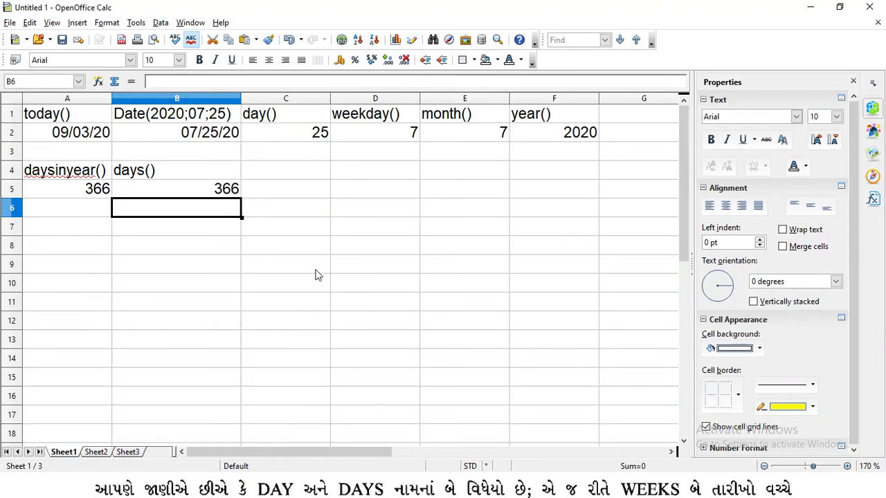
# Step: Label cell C4 with the text weeks, leaving cell C5 selected
pyautogui.click(270, 172)
pyautogui.write('weeks')
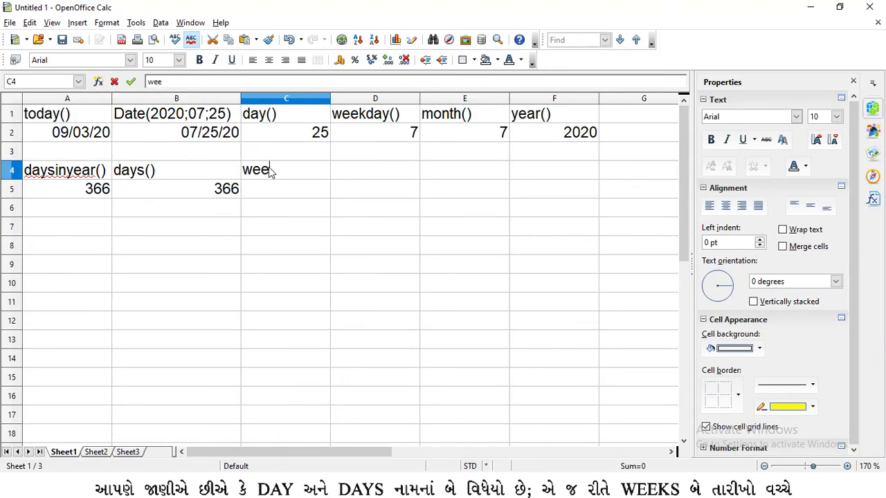
pyautogui.click(272, 195)
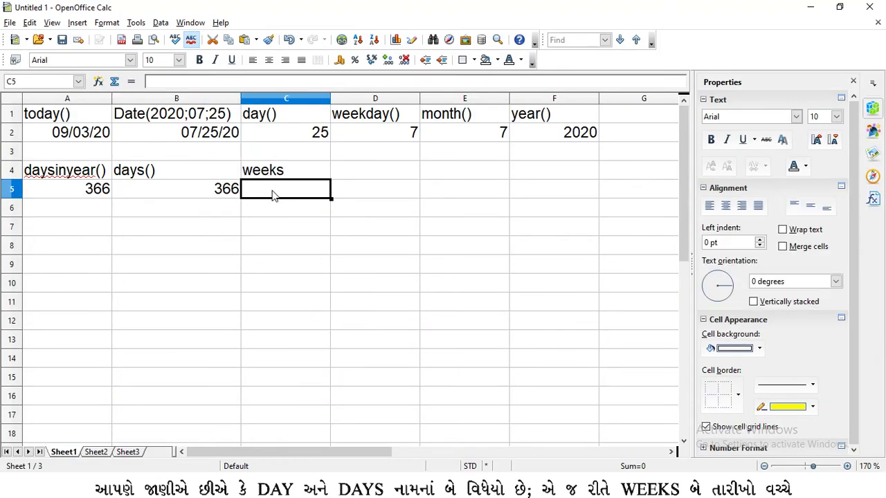
# Step: Start a WEEKS formula in cell C5 with DATE(2019;07;25) as the start date
pyautogui.write('=weeks')
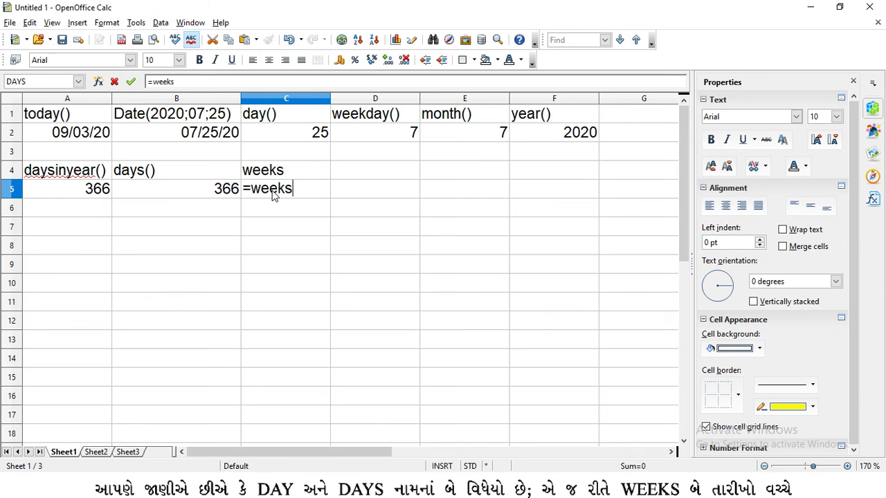
pyautogui.write('(')
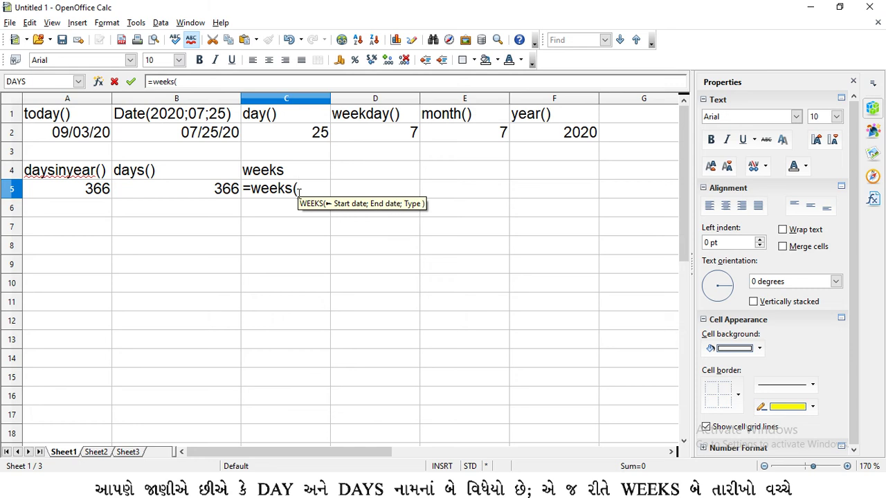
pyautogui.write('date(')
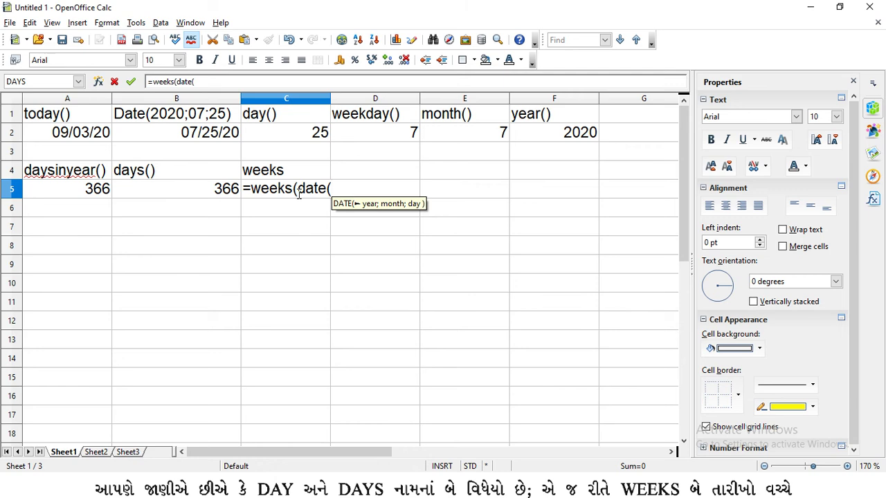
pyautogui.write('2019')
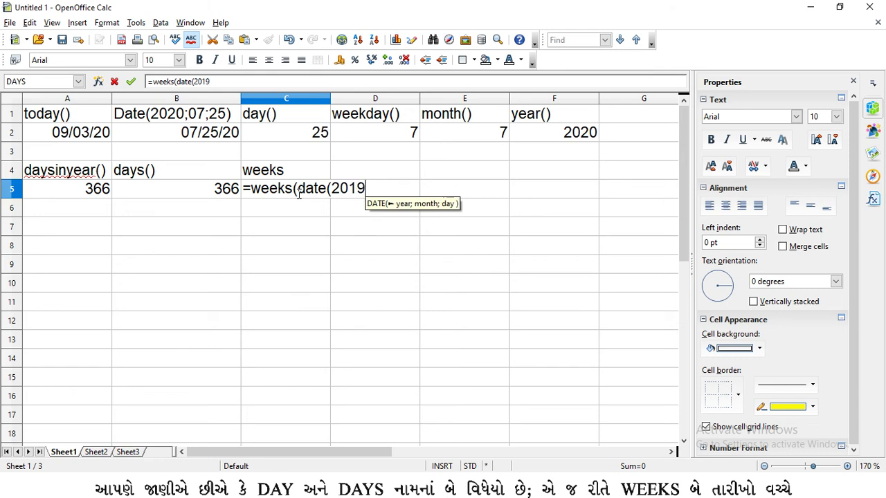
pyautogui.write(';')
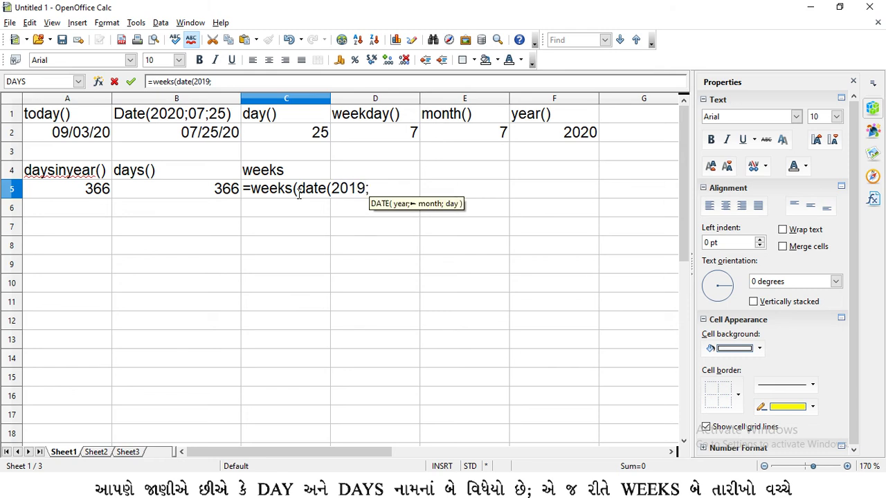
pyautogui.write('07')
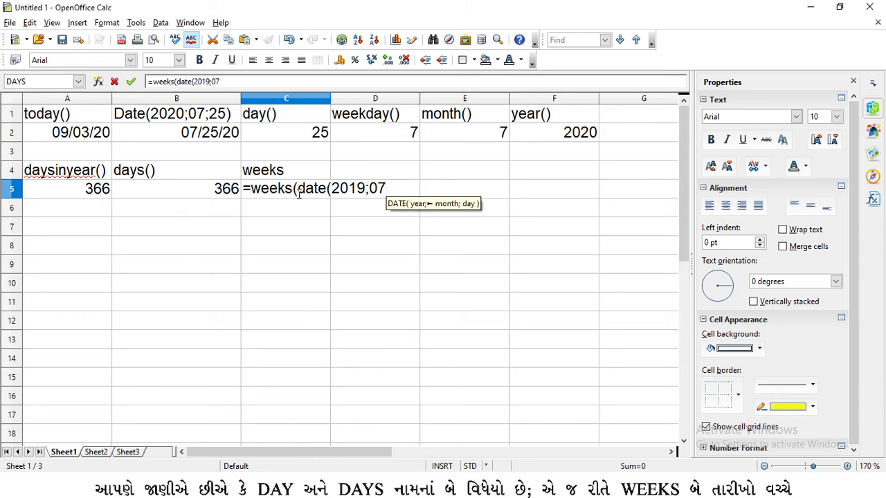
pyautogui.write(';25)')
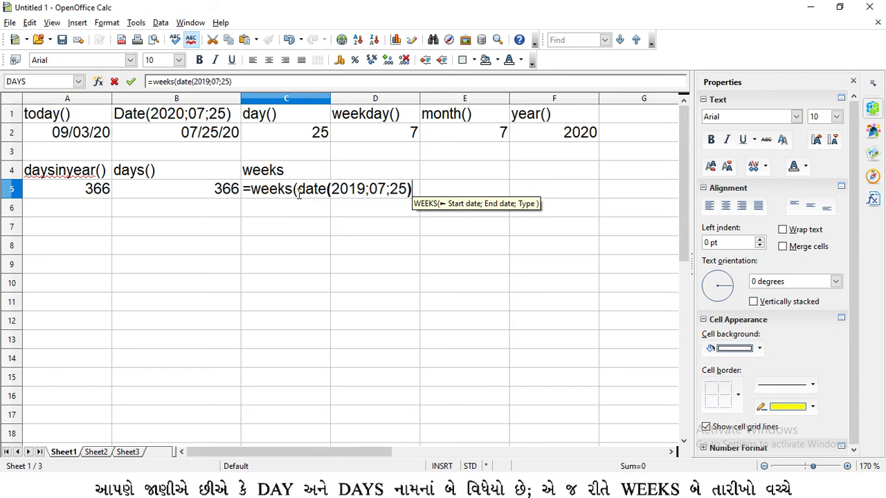
# Step: Complete C5's WEEKS formula with DATE(2020;07;25) as the end date and enter it
pyautogui.write(';')
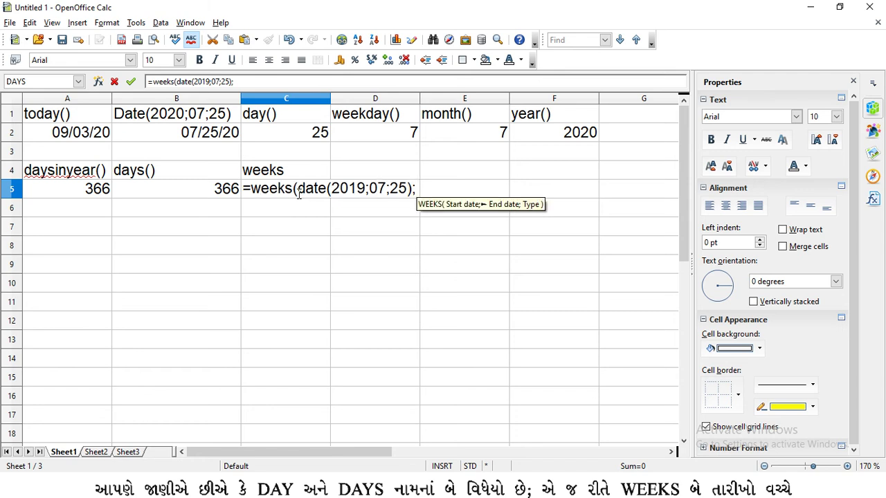
pyautogui.write('date')
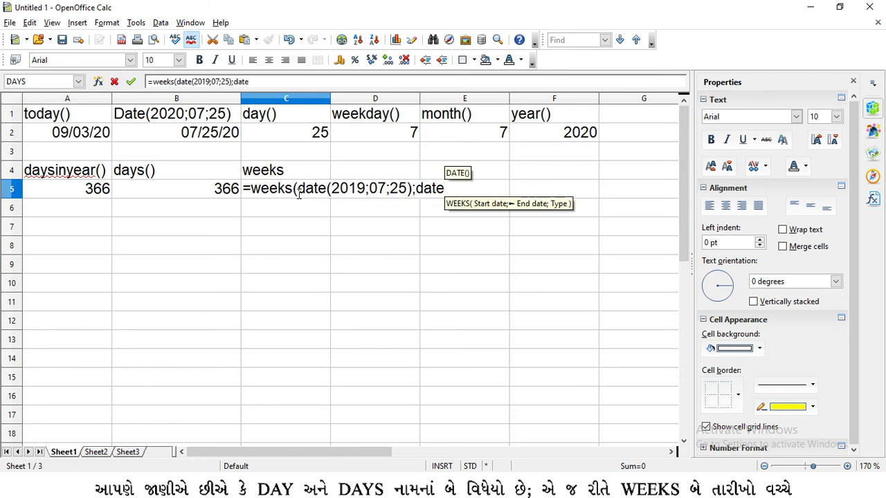
pyautogui.write('(202')
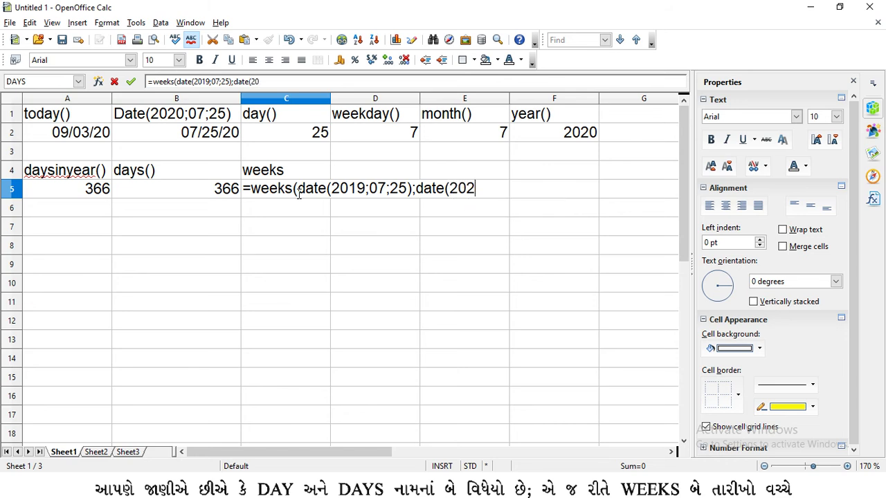
pyautogui.write('0;07;')
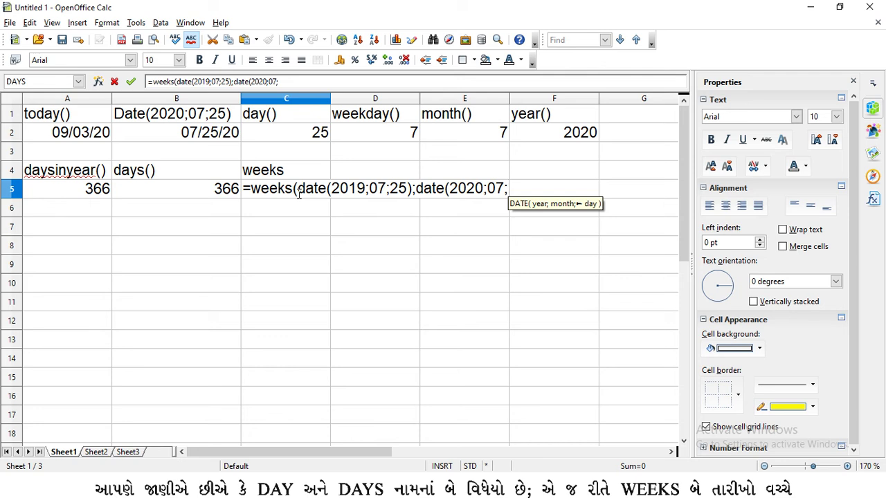
pyautogui.write('25))')
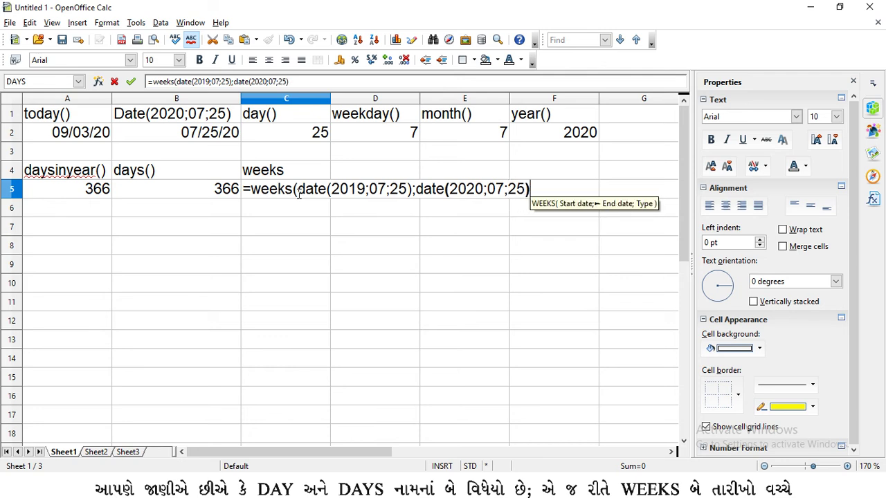
pyautogui.press('Return')
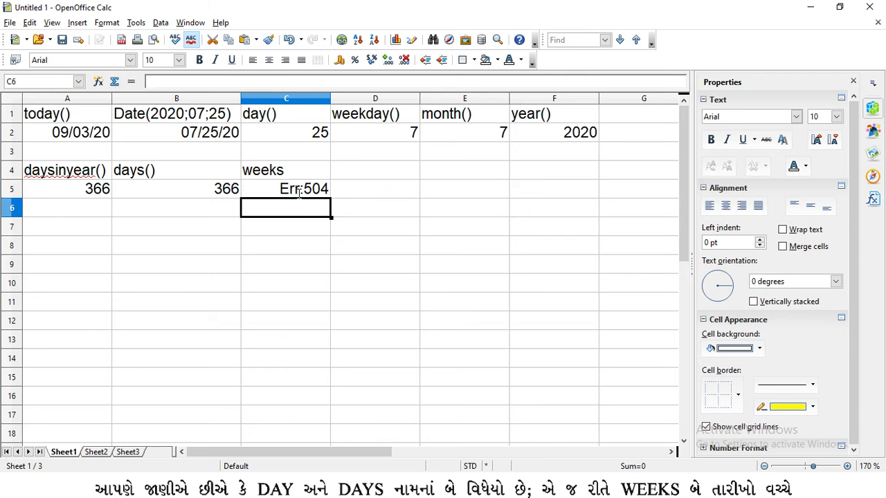
# Step: Try a comma instead of the semicolon between the two DATE arguments of C5's WEEKS formula
pyautogui.doubleClick(299, 193)
pyautogui.click(430, 192)
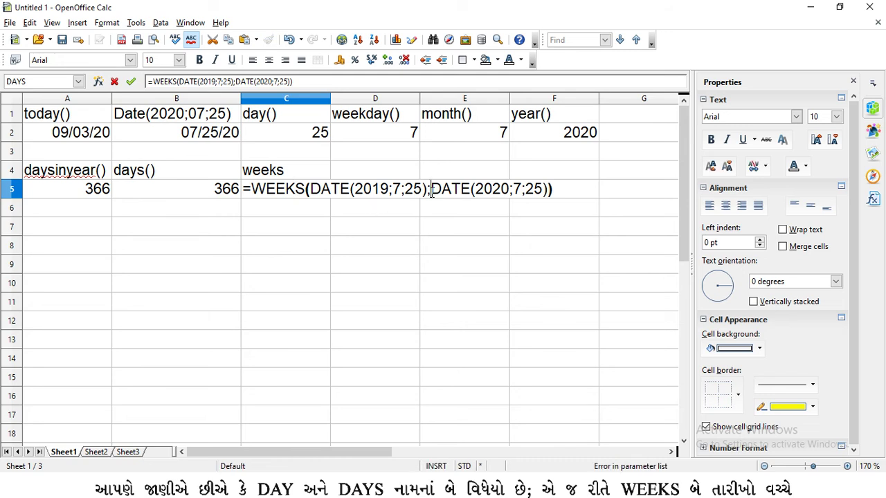
pyautogui.press('BackSpace')
pyautogui.write(',')
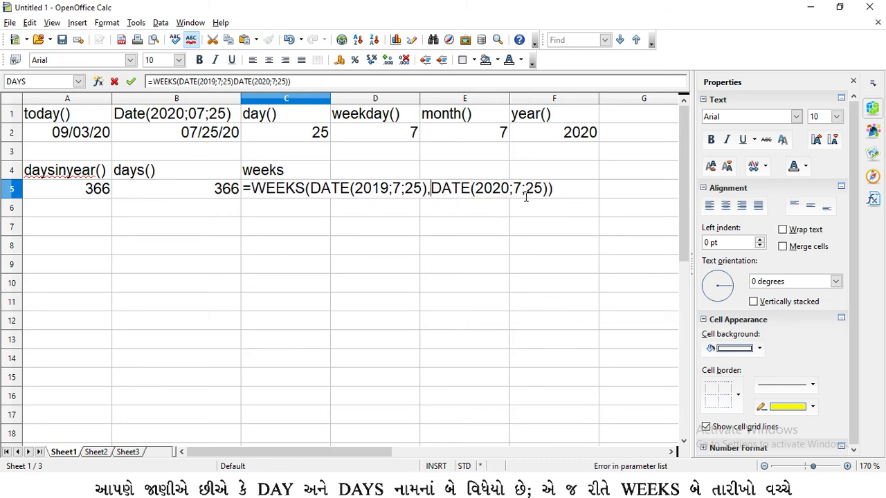
pyautogui.press('Return')
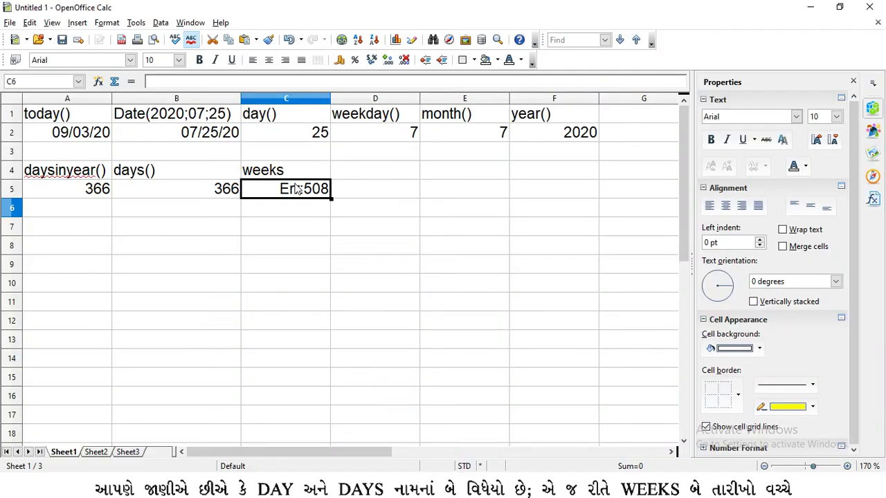
# Step: Use commas as separators inside the first DATE of C5's WEEKS formula and a semicolon between the two dates
pyautogui.doubleClick(299, 190)
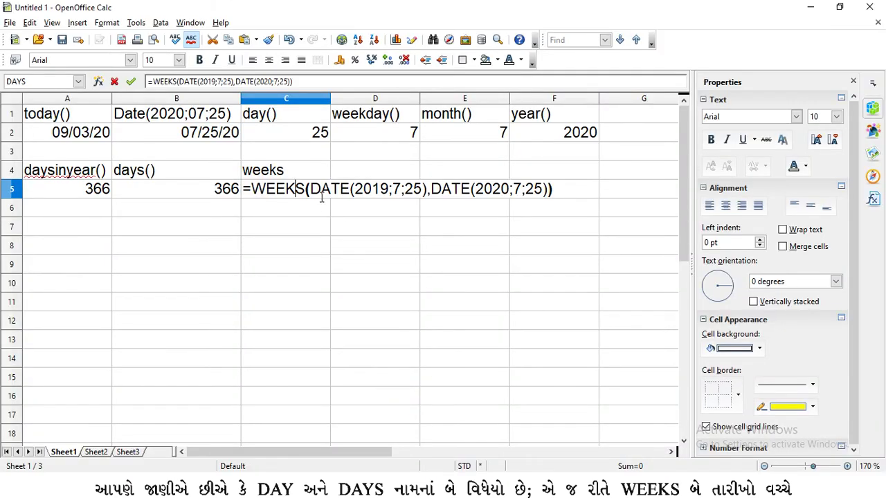
pyautogui.click(384, 190)
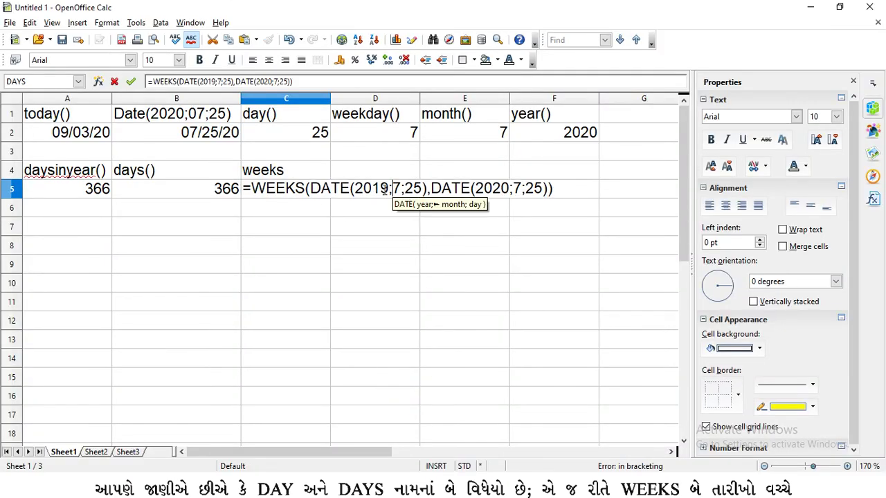
pyautogui.press('BackSpace')
pyautogui.write(',')
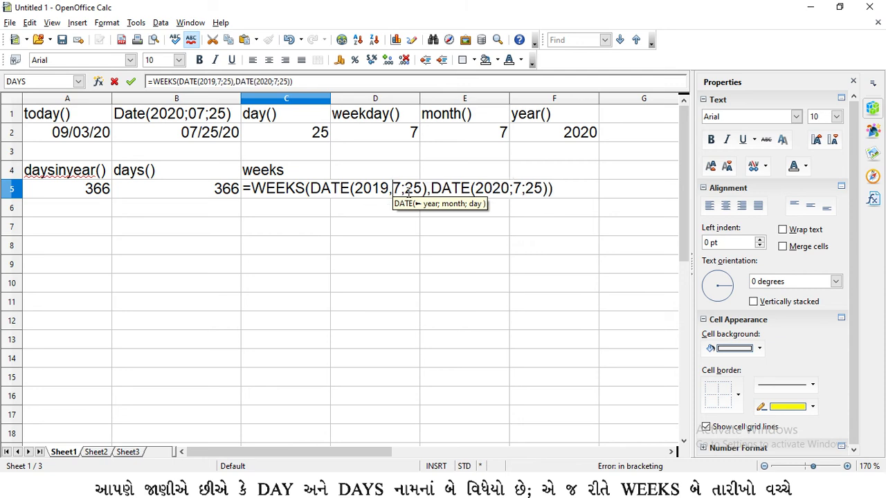
pyautogui.click(405, 189)
pyautogui.press('BackSpace')
pyautogui.write(',')
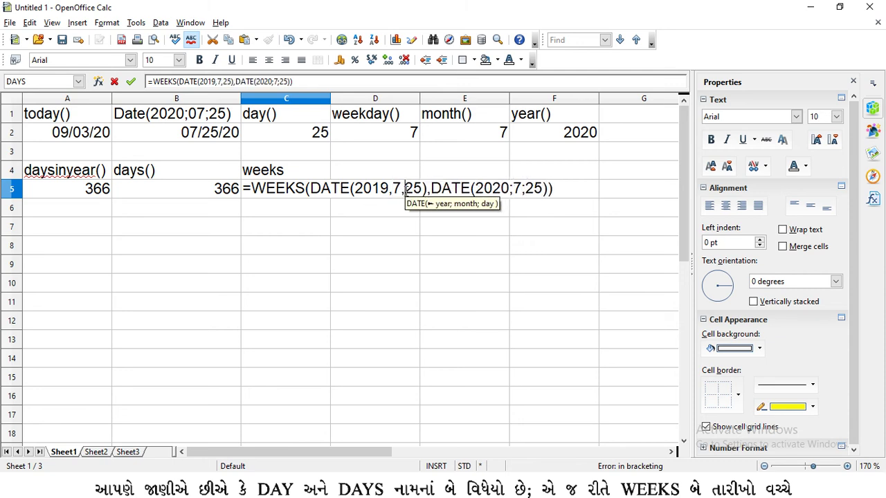
pyautogui.press('BackSpace')
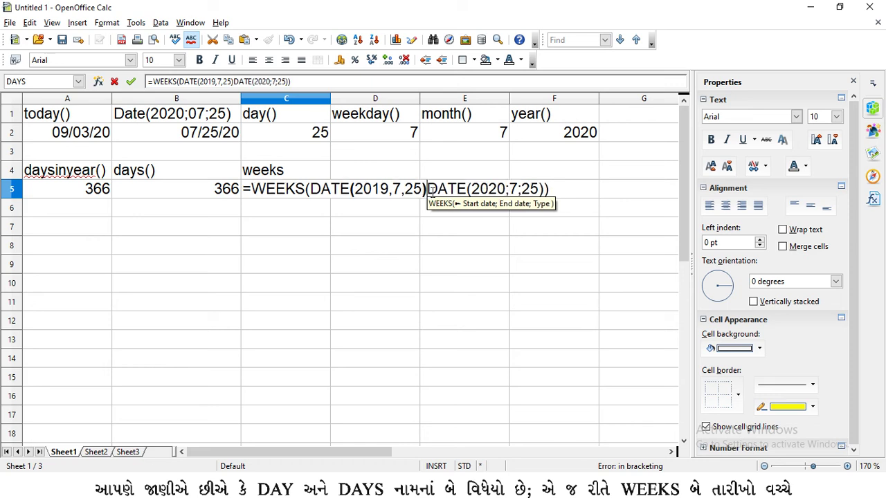
pyautogui.write(';')
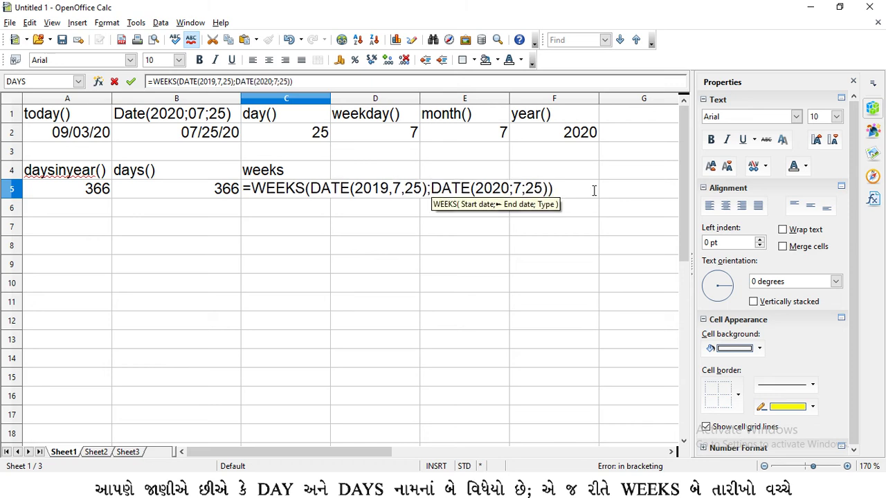
# Step: Replace both semicolons inside the second DATE of C5's WEEKS formula with commas and enter the formula
pyautogui.click(513, 189)
pyautogui.press('BackSpace')
pyautogui.write(',')
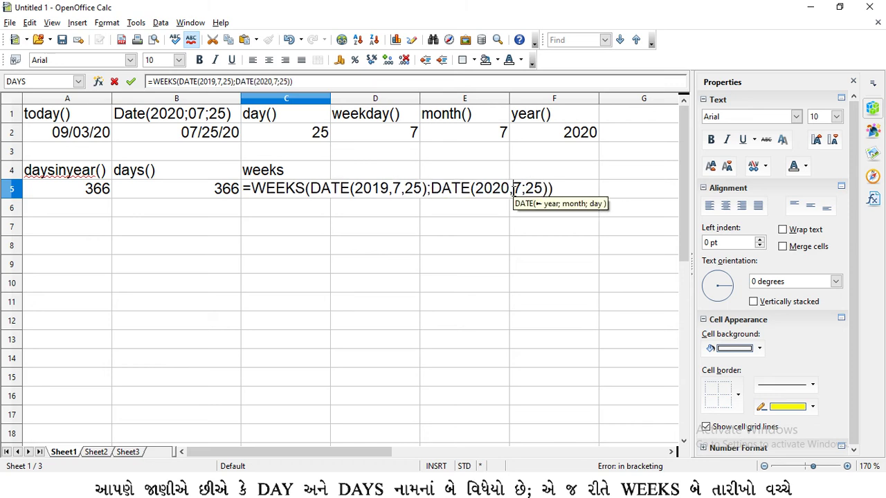
pyautogui.click(527, 189)
pyautogui.press('BackSpace')
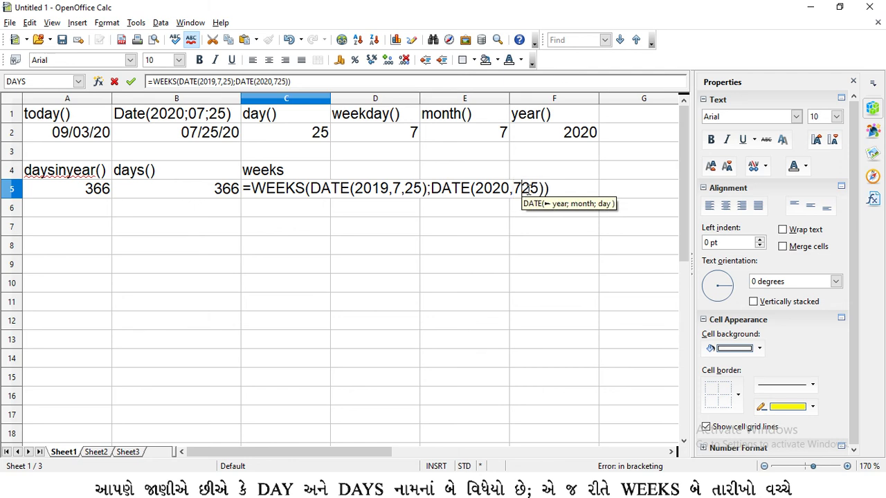
pyautogui.write(',')
pyautogui.click(565, 189)
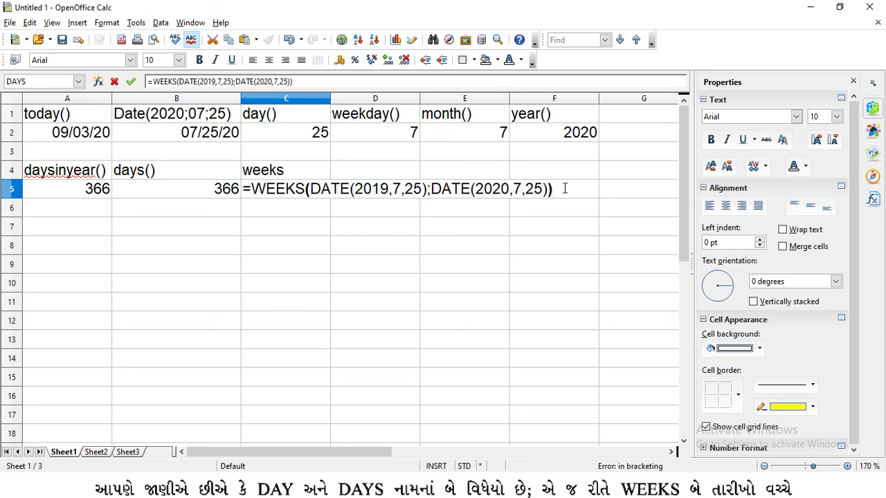
pyautogui.press('Return')
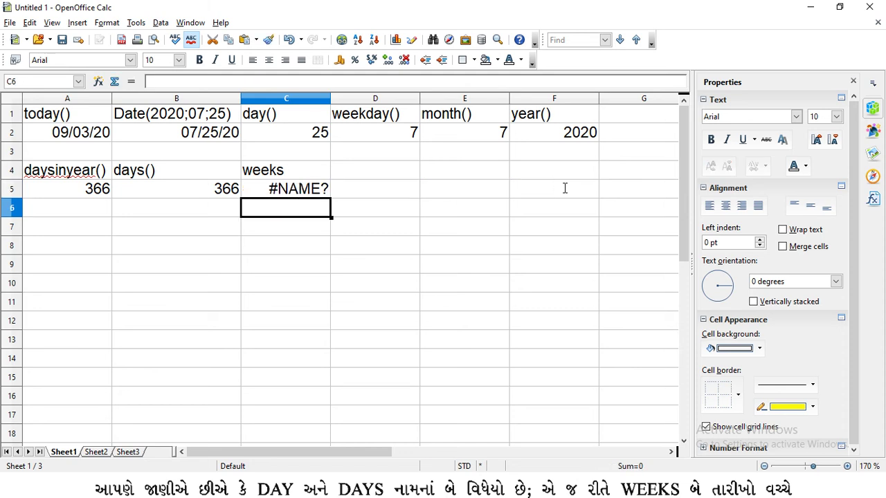
# Step: Replace the remaining semicolon between the two DATE arguments in C5 with a comma and enter the formula
pyautogui.press('Up')
pyautogui.doubleClick(306, 190)
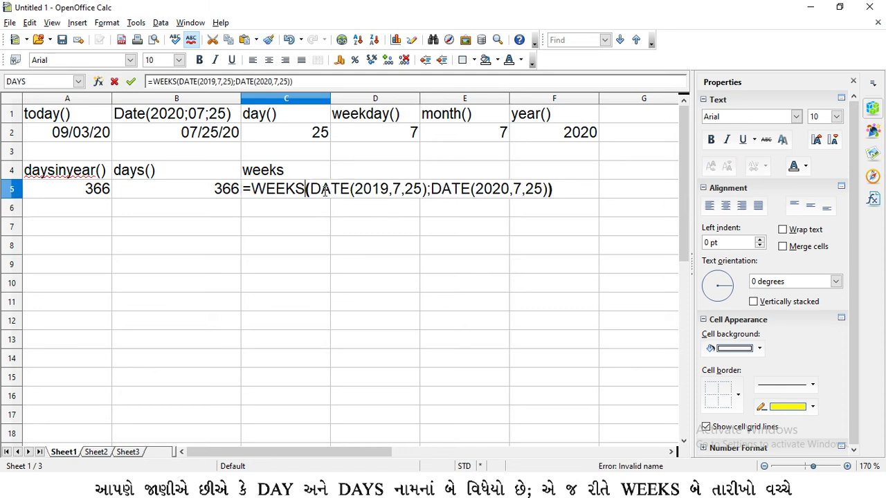
pyautogui.click(432, 189)
pyautogui.press('BackSpace')
pyautogui.write(',')
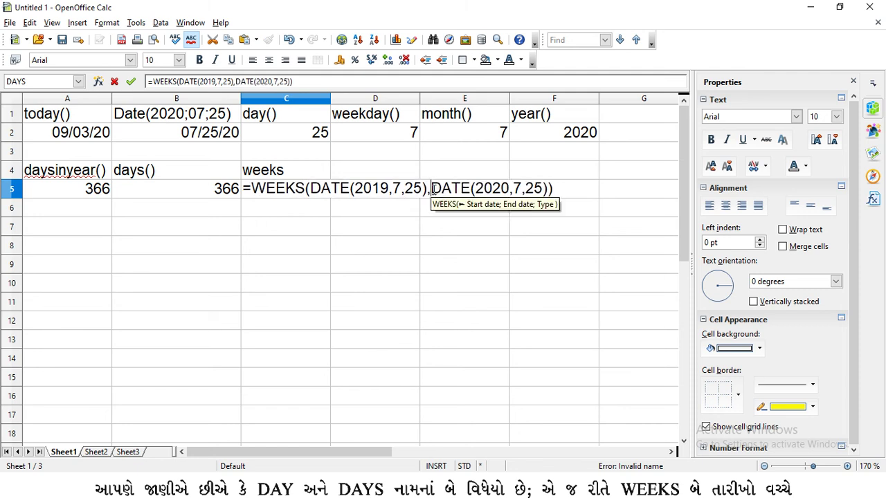
pyautogui.press('Return')
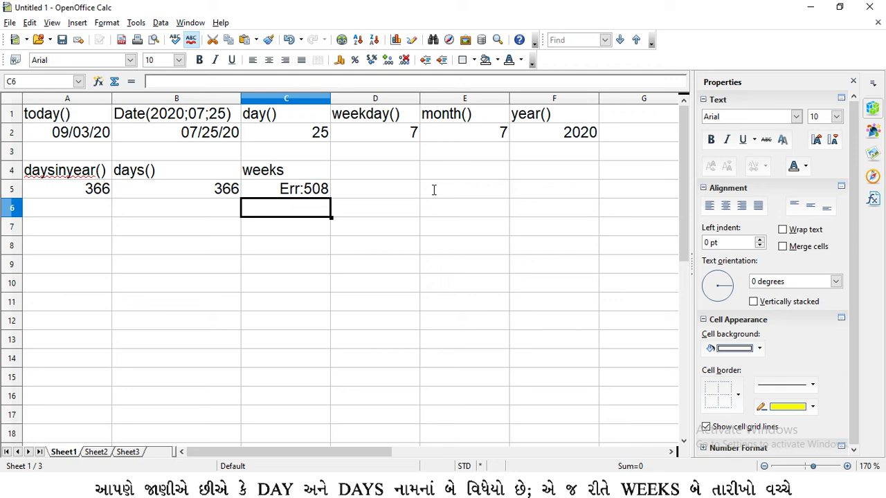
# Step: Try swapping the years in C5's WEEKS formula, using 2020 in the first DATE and 2019 in the second
pyautogui.click(307, 194)
pyautogui.hotkey('alt', 'Tab')
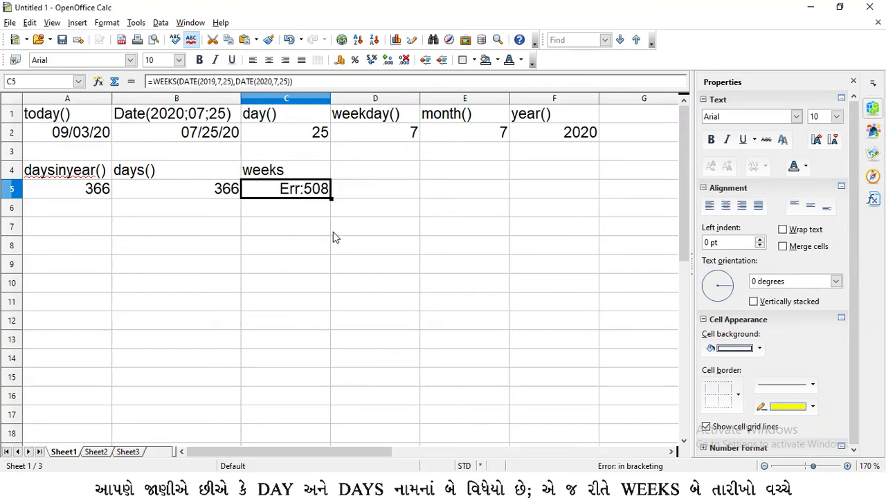
pyautogui.doubleClick(305, 195)
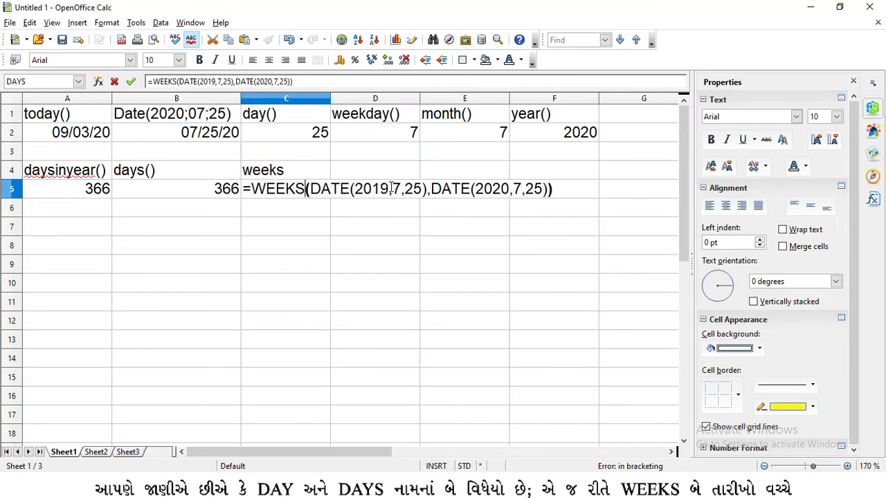
pyautogui.click(390, 188)
pyautogui.press('BackSpace')
pyautogui.press('BackSpace')
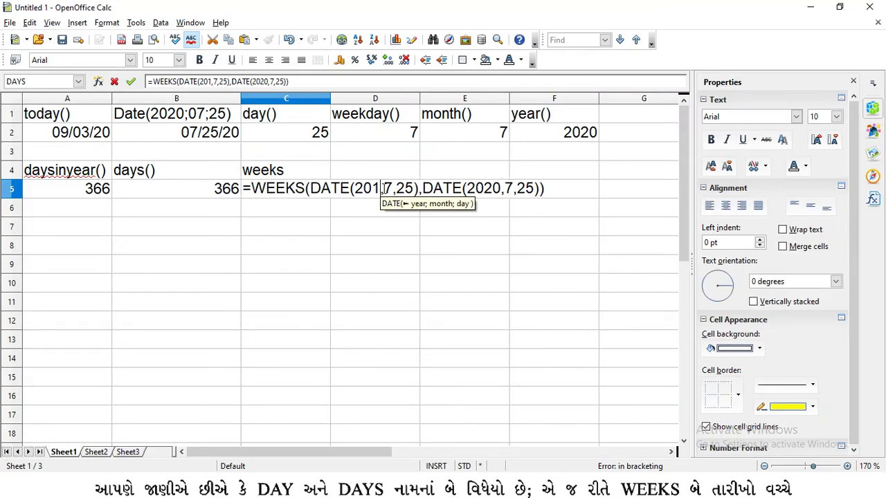
pyautogui.write('20')
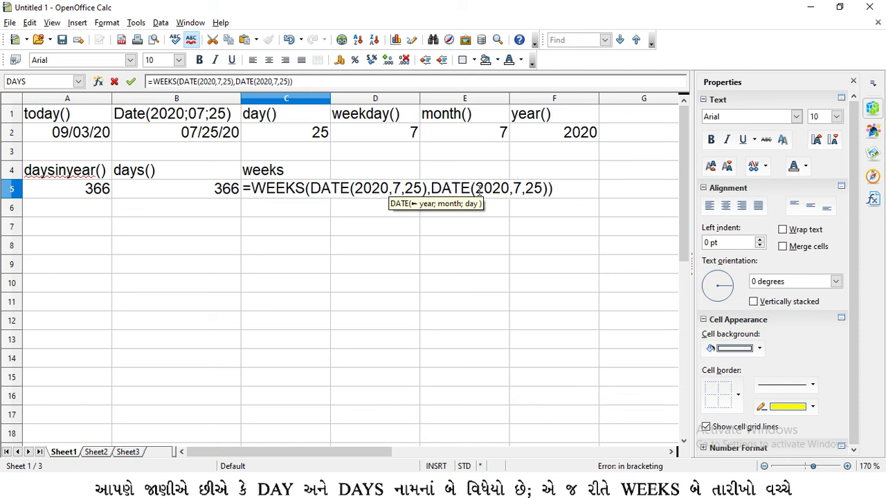
pyautogui.click(510, 188)
pyautogui.press('BackSpace')
pyautogui.press('BackSpace')
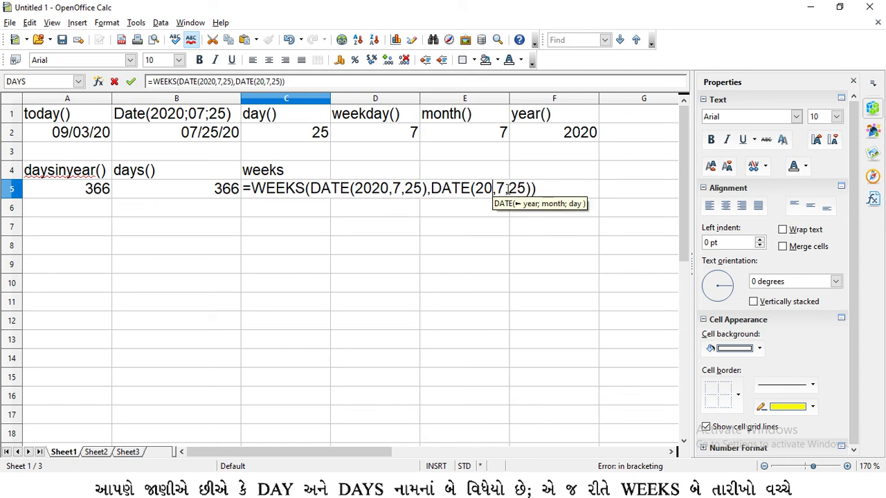
pyautogui.write('19')
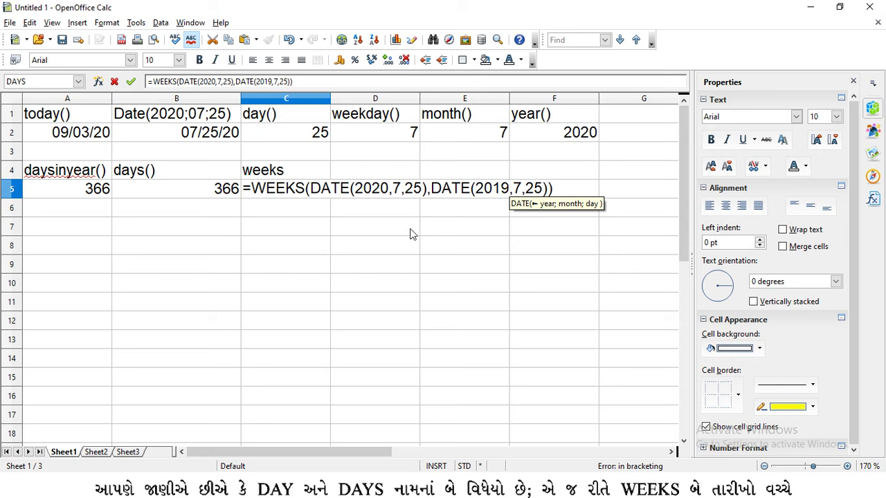
# Step: Replace the commas inside both DATE functions of C5's WEEKS formula with semicolons and enter the formula
pyautogui.click(391, 190)
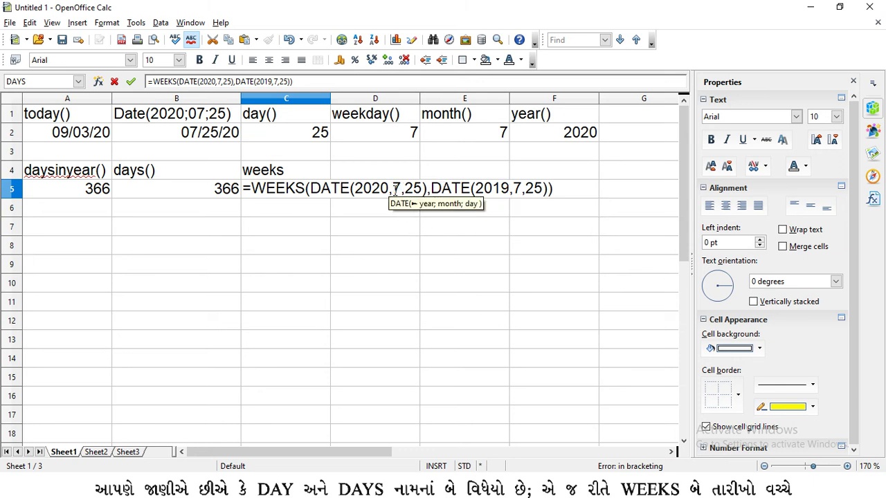
pyautogui.press('Delete')
pyautogui.write(';')
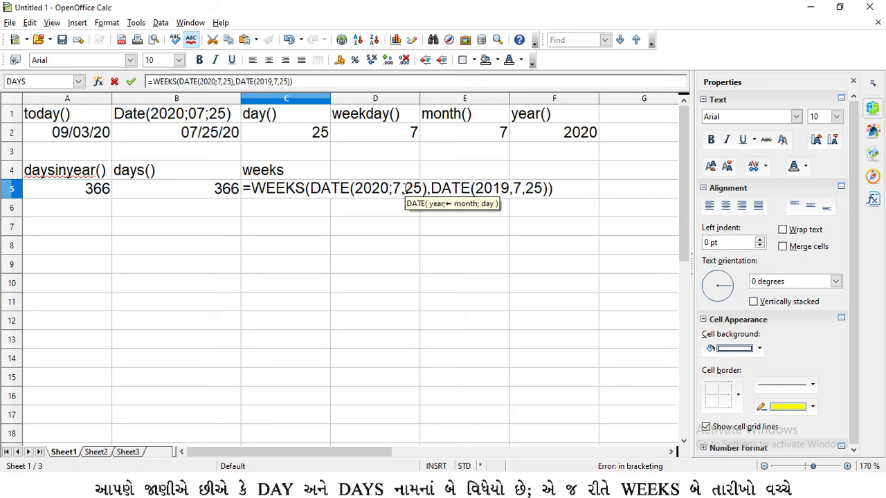
pyautogui.press('Delete')
pyautogui.write(';')
pyautogui.click(513, 195)
pyautogui.press('Delete')
pyautogui.write(';')
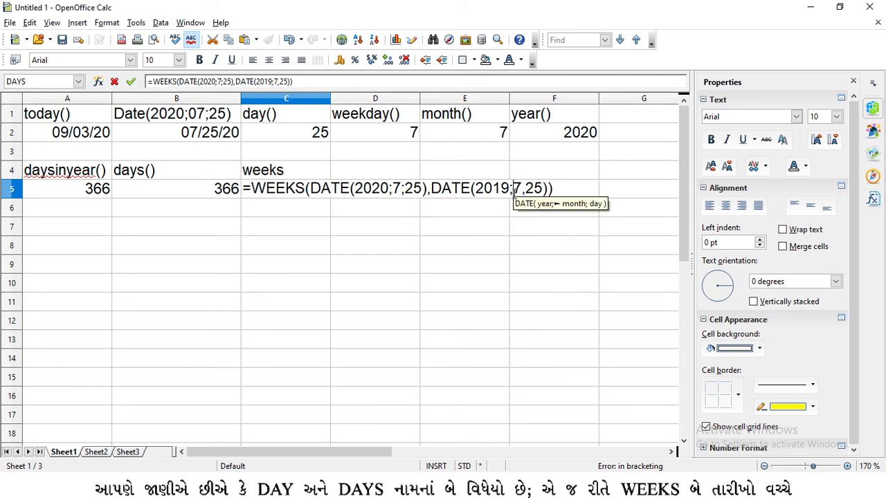
pyautogui.click(524, 188)
pyautogui.press('Delete')
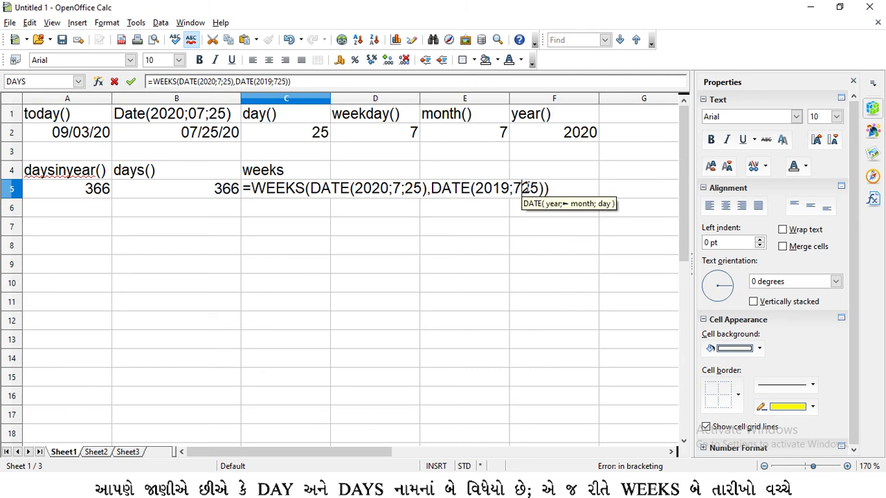
pyautogui.write(';')
pyautogui.press('Return')
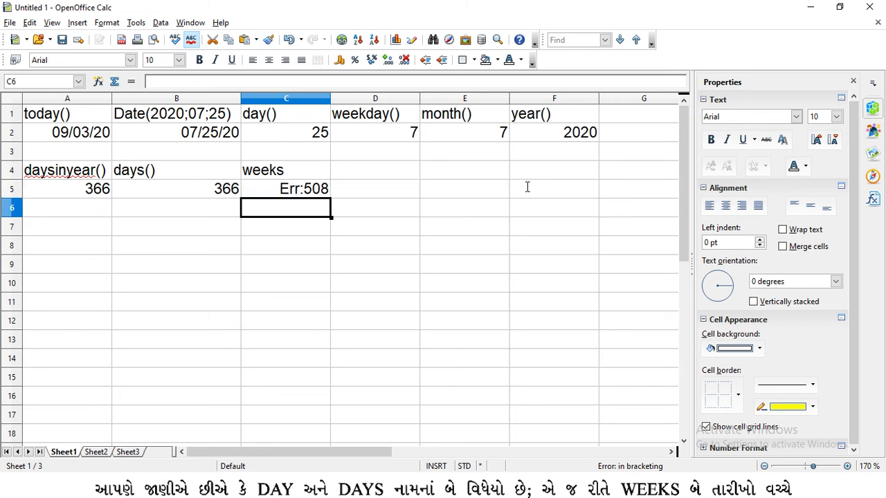
# Step: Correct C5's formula to =WEEKS(DATE(2019;7;25);DATE(2020;7;25);0) and enter it
pyautogui.click(315, 193)
pyautogui.doubleClick(313, 189)
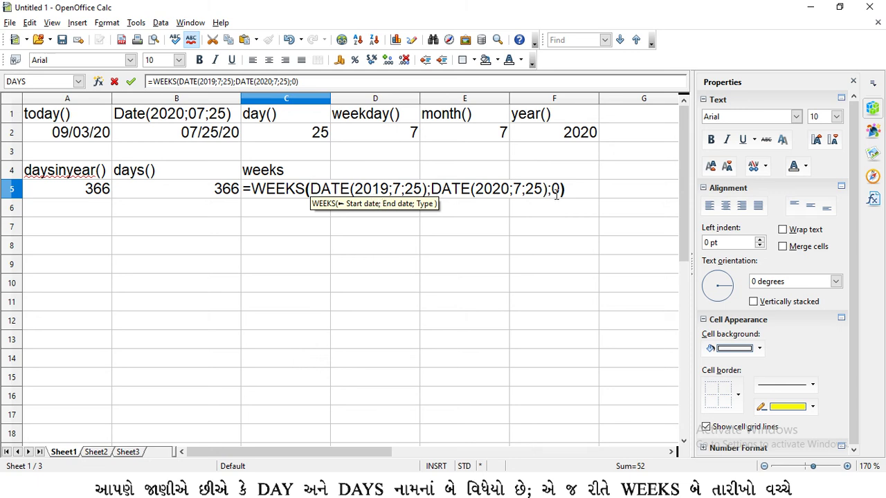
pyautogui.click(393, 188)
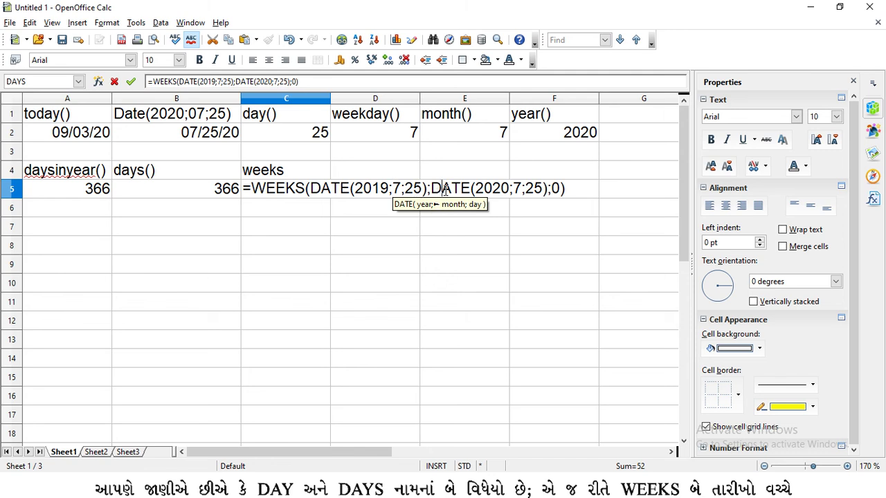
pyautogui.click(427, 189)
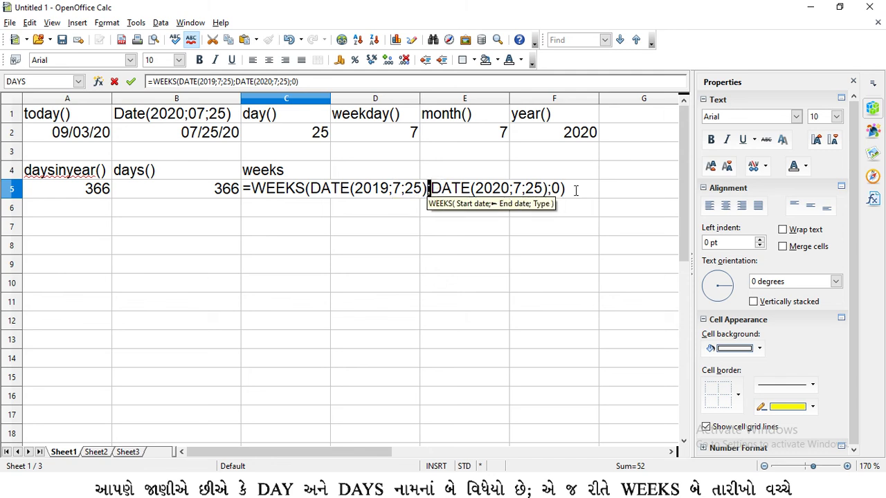
pyautogui.click(555, 188)
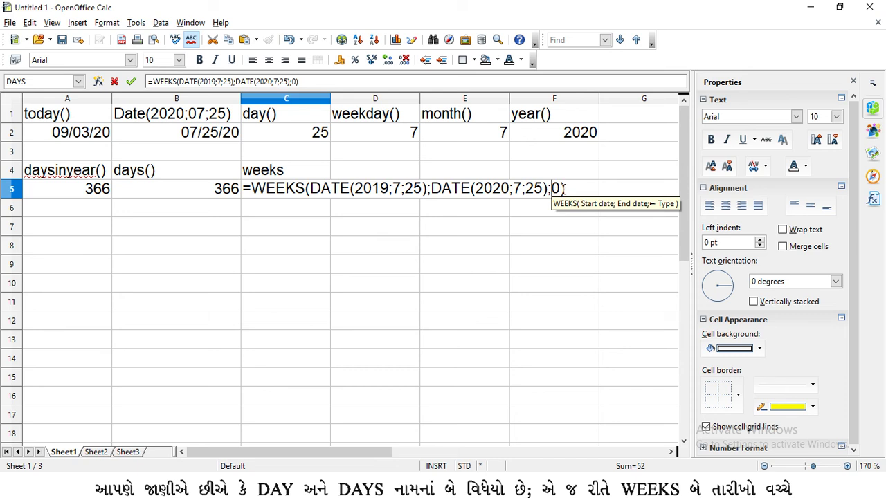
pyautogui.press('Return')
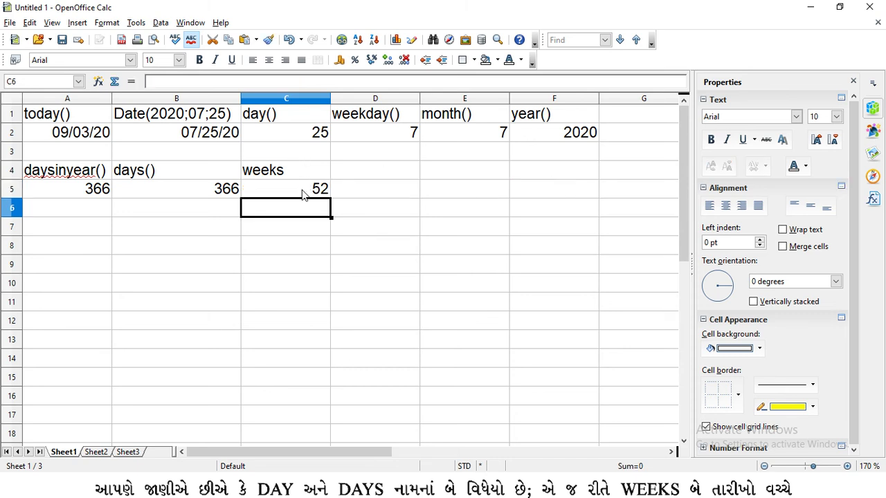
# Step: Check the YEARS example in the reference document and label cell D4 "years"
pyautogui.hotkey('alt', 'Tab')
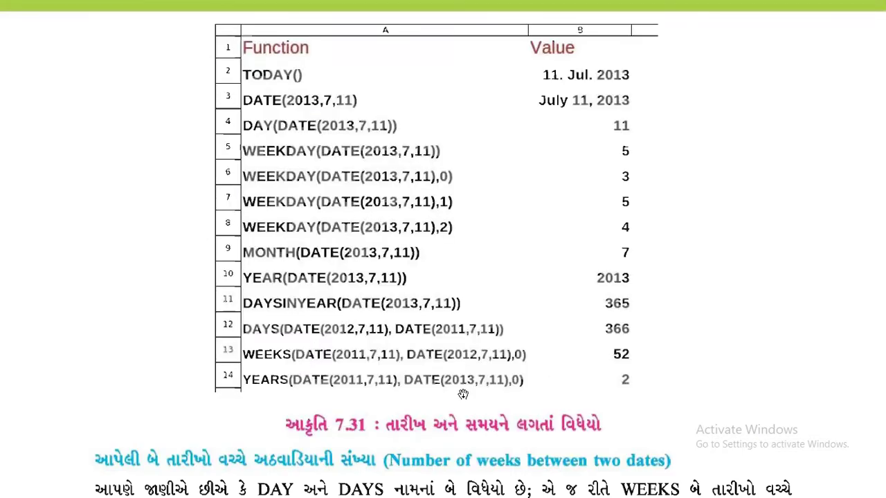
pyautogui.hotkey('alt', 'Tab')
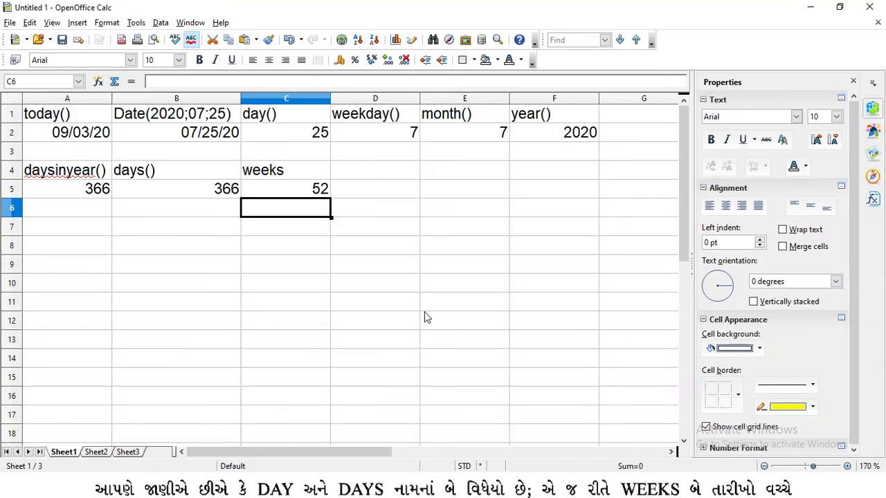
pyautogui.click(366, 195)
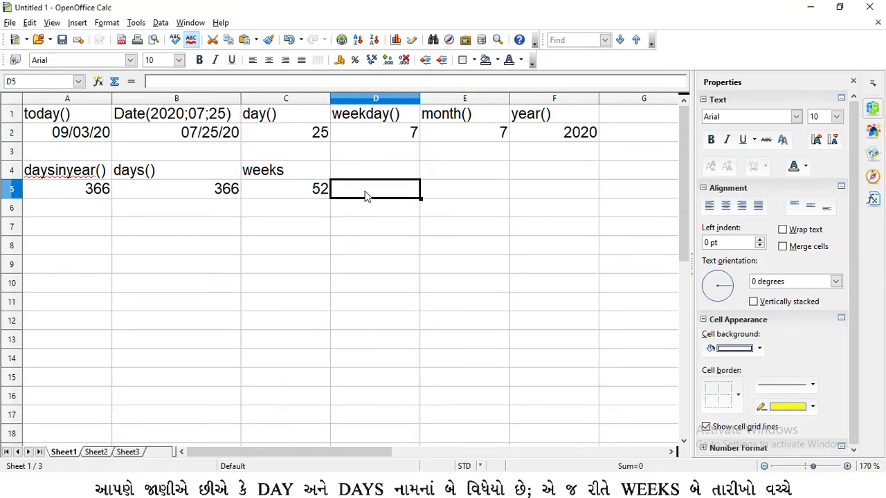
pyautogui.press('Up')
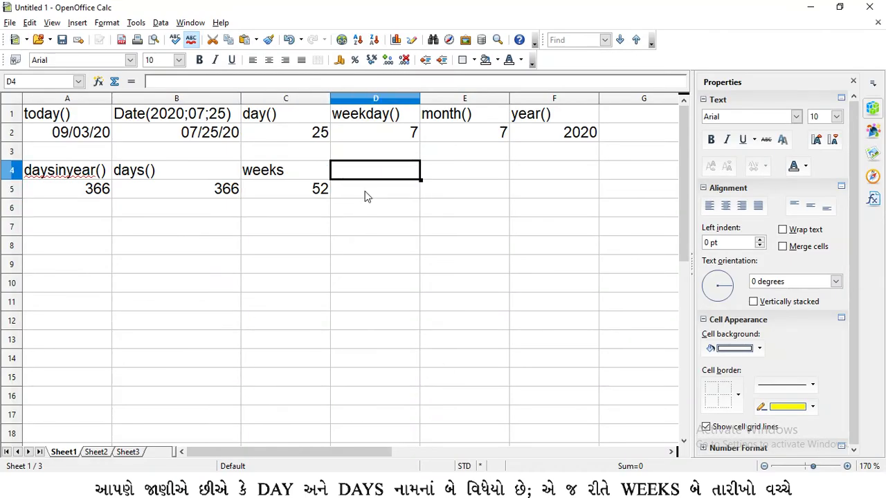
pyautogui.write('years')
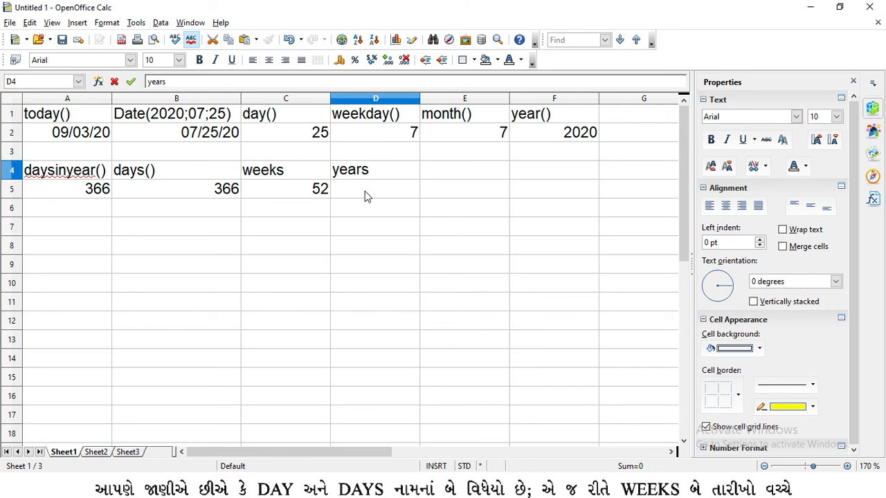
pyautogui.press('Return')
# Step: Enter a YEARS formula in D5 with cell C5 as its only argument
pyautogui.write('=')
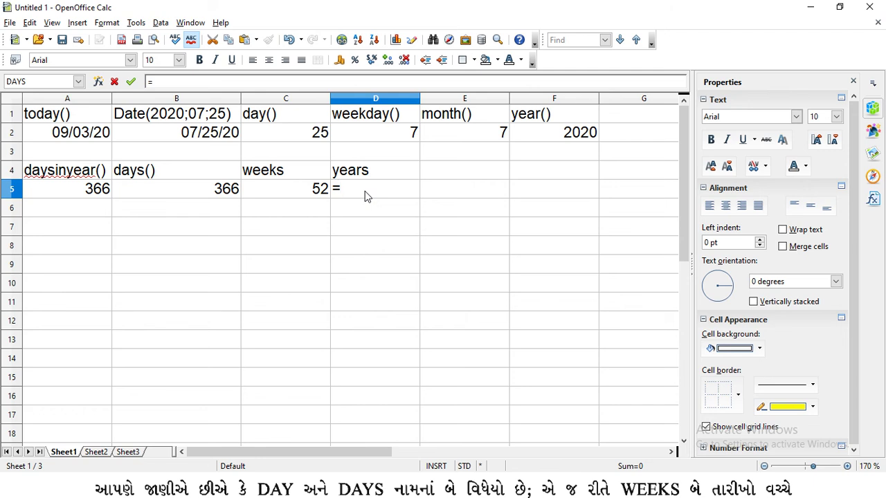
pyautogui.write('year')
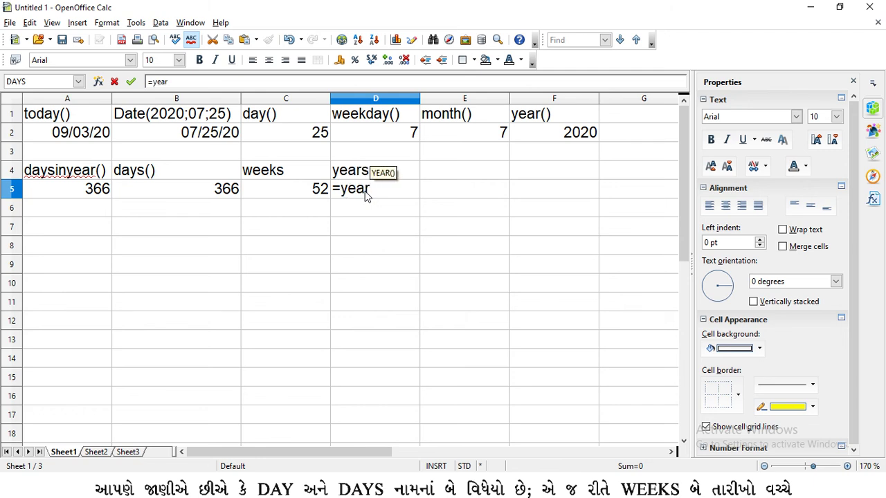
pyautogui.write('s()')
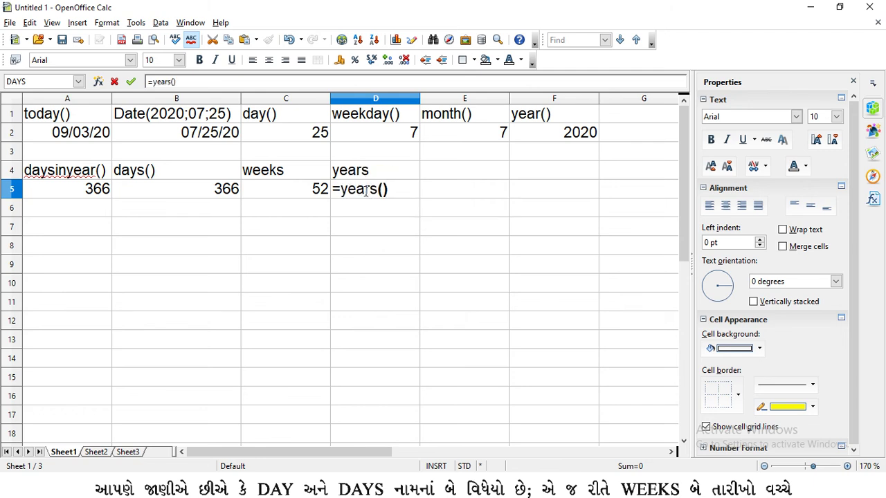
pyautogui.press('Left')
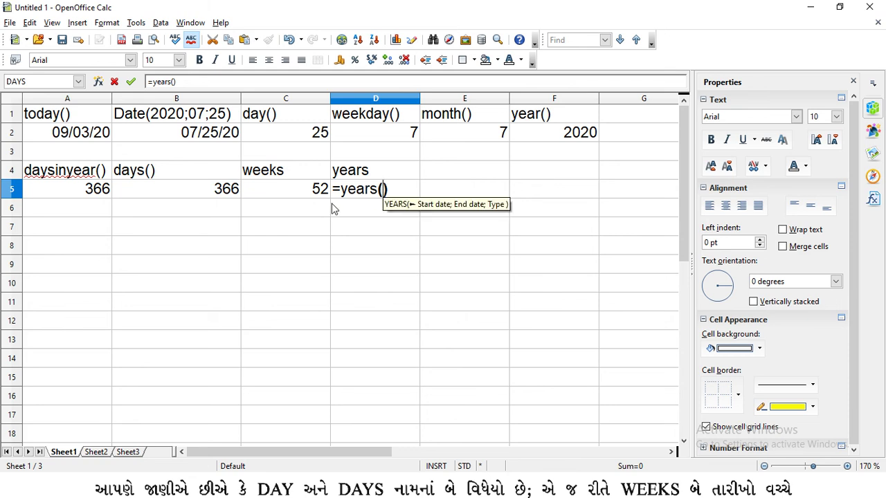
pyautogui.click(318, 193)
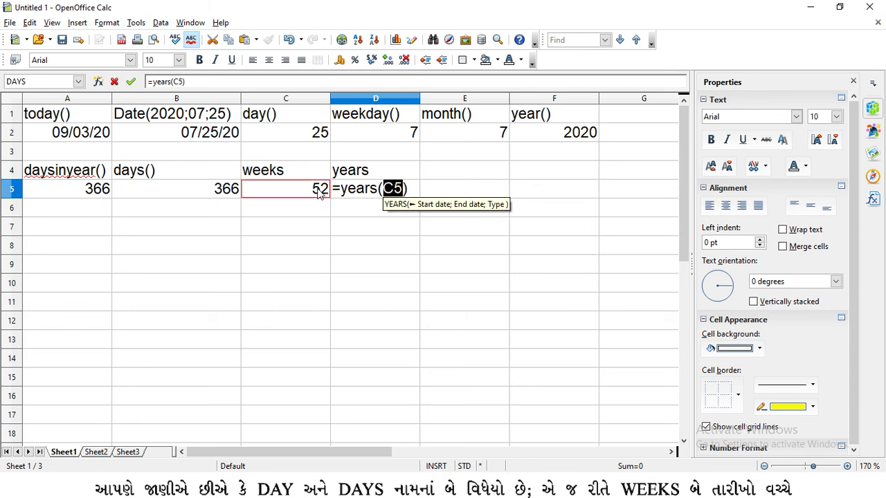
pyautogui.press('Return')
# Step: Remove the C5 reference from D5's YEARS formula and enter it with empty parentheses
pyautogui.doubleClick(400, 189)
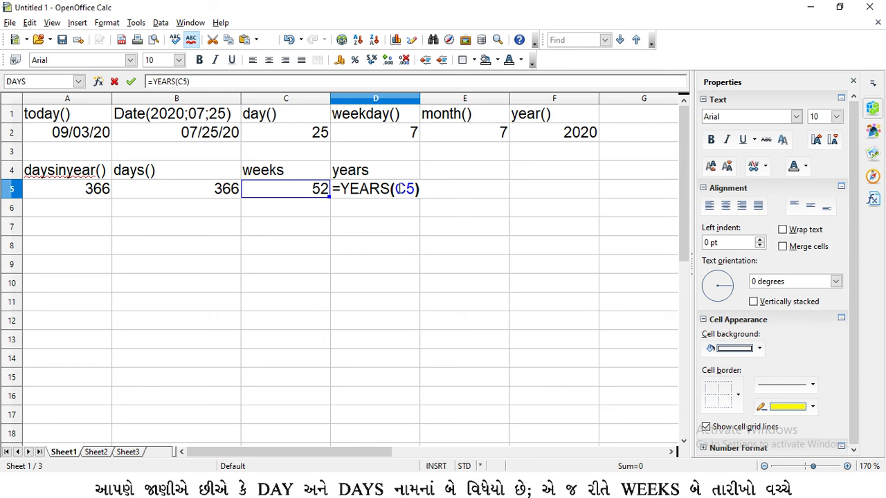
pyautogui.moveTo(396, 189); pyautogui.dragTo(415, 189)
pyautogui.press('BackSpace')
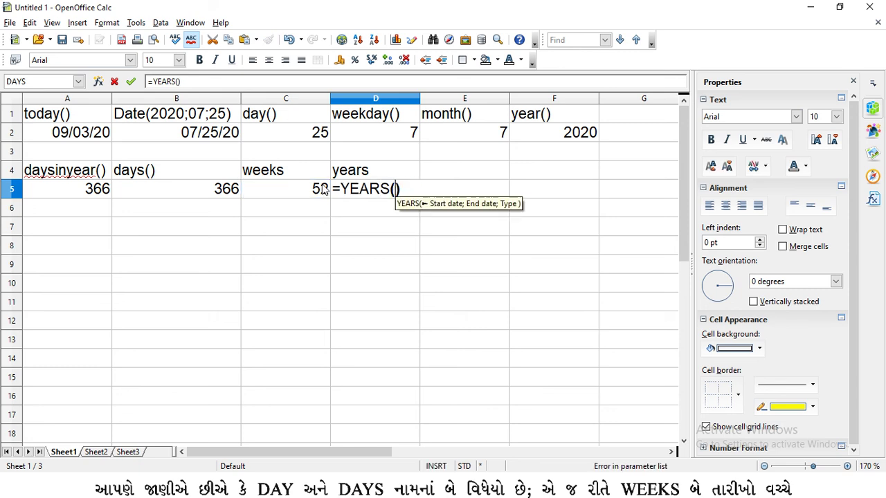
pyautogui.click(320, 190)
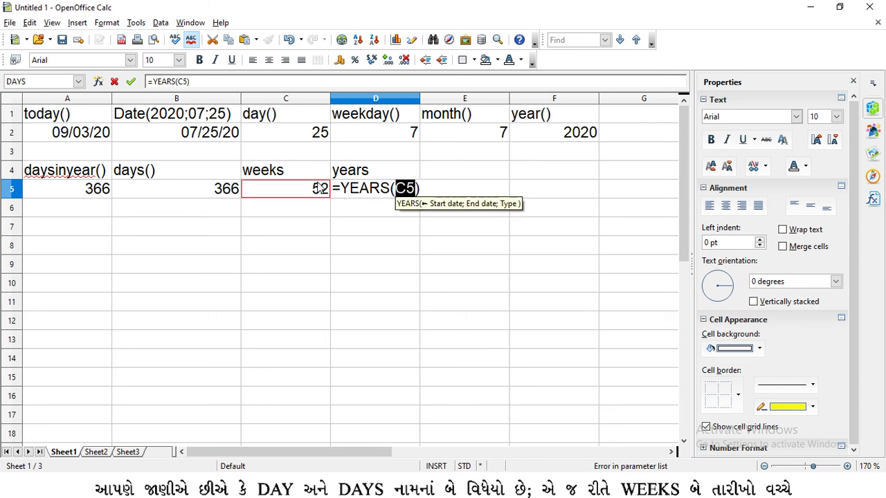
pyautogui.press('BackSpace')
pyautogui.press('BackSpace')
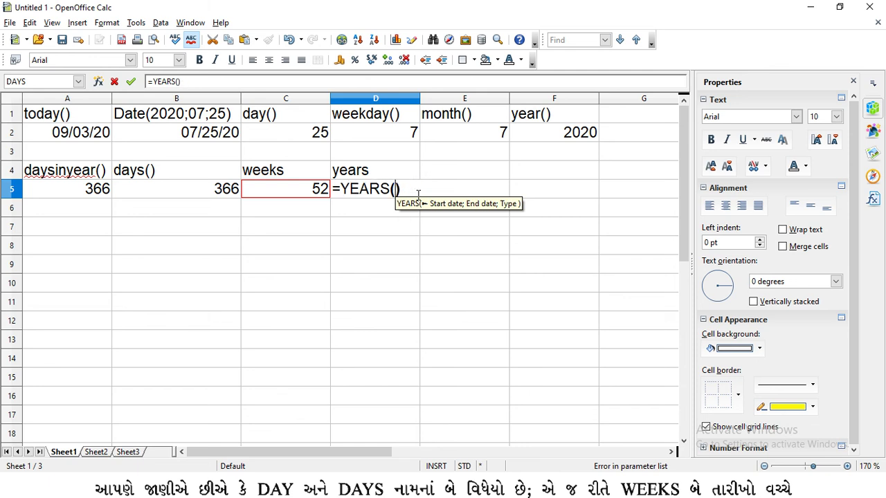
pyautogui.press('Right')
pyautogui.press('Return')
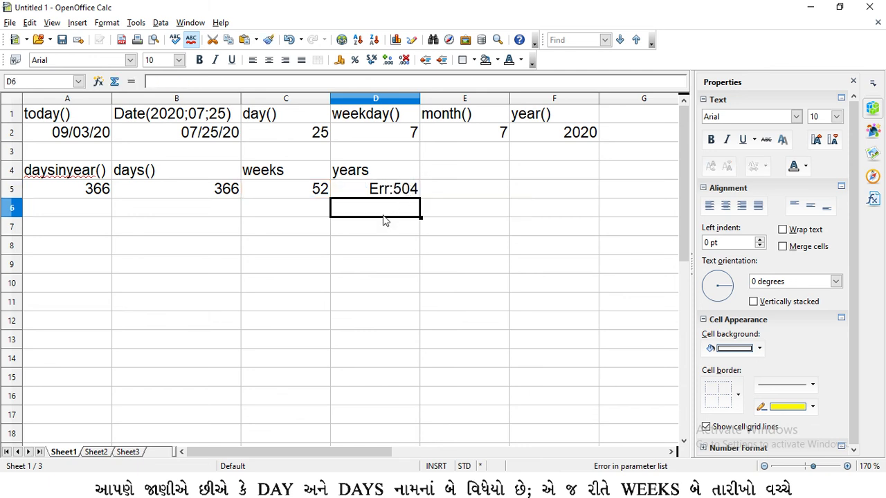
# Step: Copy both DATE arguments from C5's WEEKS formula, leaving the formula as it was
pyautogui.click(325, 197)
pyautogui.doubleClick(314, 192)
pyautogui.moveTo(313, 189); pyautogui.dragTo(548, 192)
pyautogui.hotkey('ctrl', 'c')
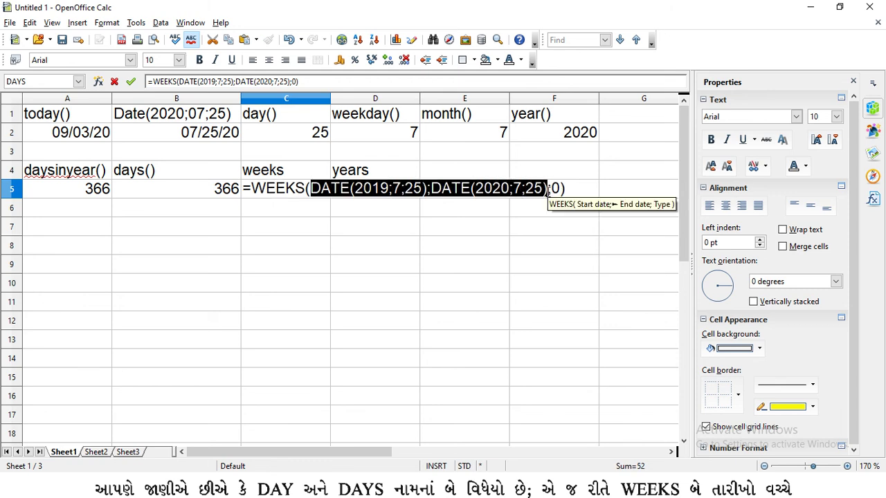
pyautogui.click(405, 172)
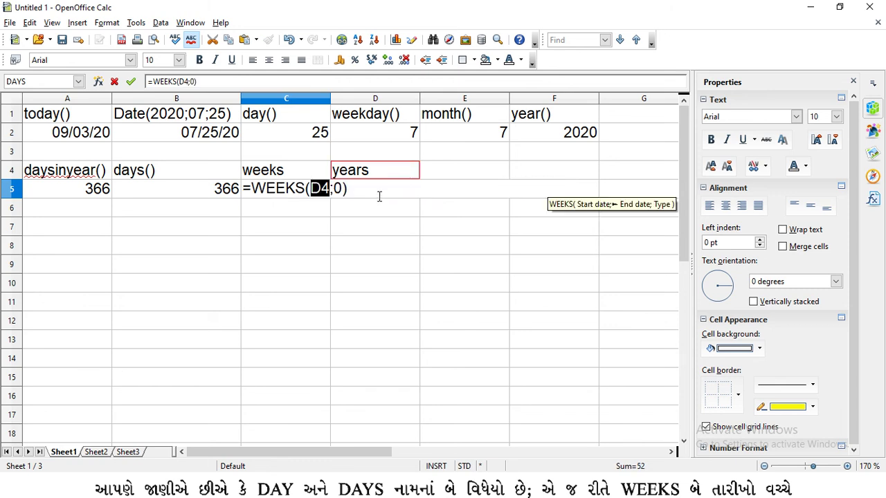
pyautogui.hotkey('ctrl', 'z')
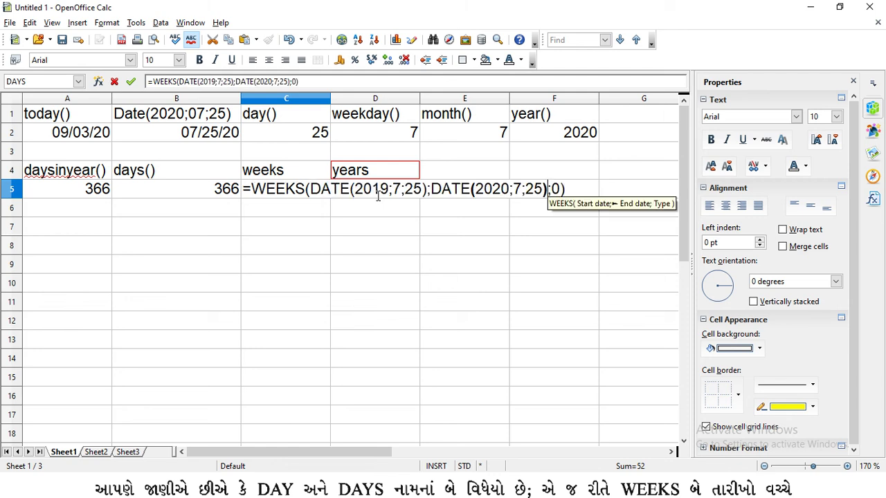
pyautogui.press('Return')
# Step: Paste the copied DATE arguments inside the parentheses of D5's YEARS formula and enter it
pyautogui.click(396, 192)
pyautogui.doubleClick(401, 192)
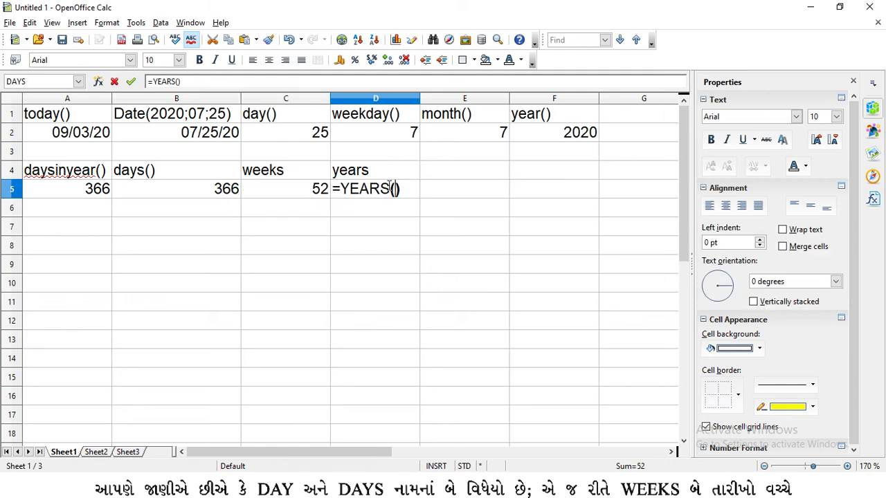
pyautogui.hotkey('ctrl', 'v')
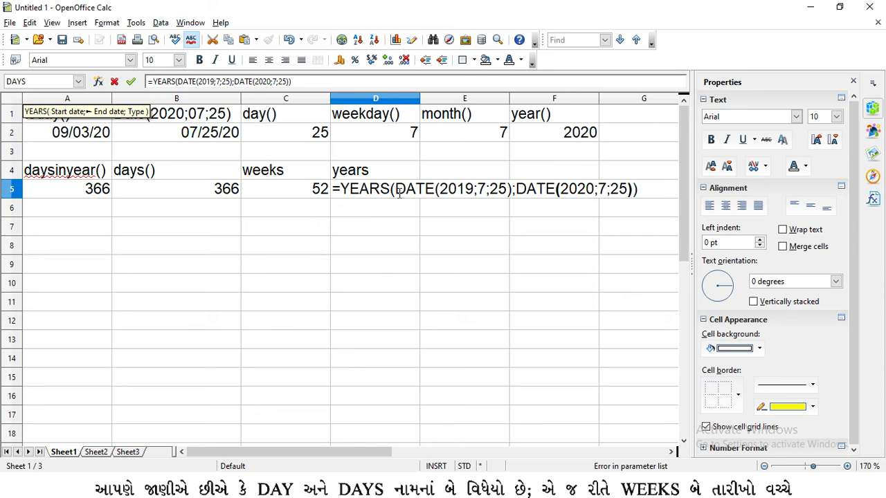
pyautogui.press('Return')
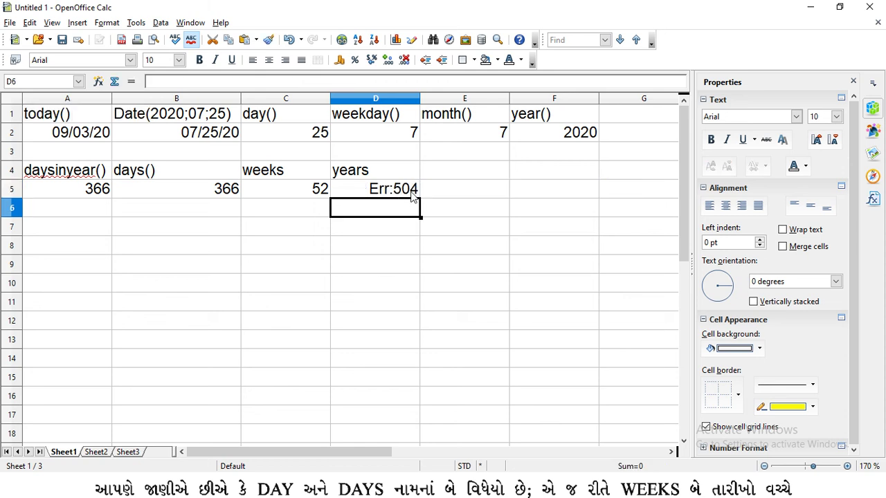
# Step: Add 0 as the type argument so D5 reads =YEARS(DATE(2019;7;25);DATE(2020;7;25);0), and review the entered formula
pyautogui.doubleClick(398, 190)
pyautogui.click(637, 190)
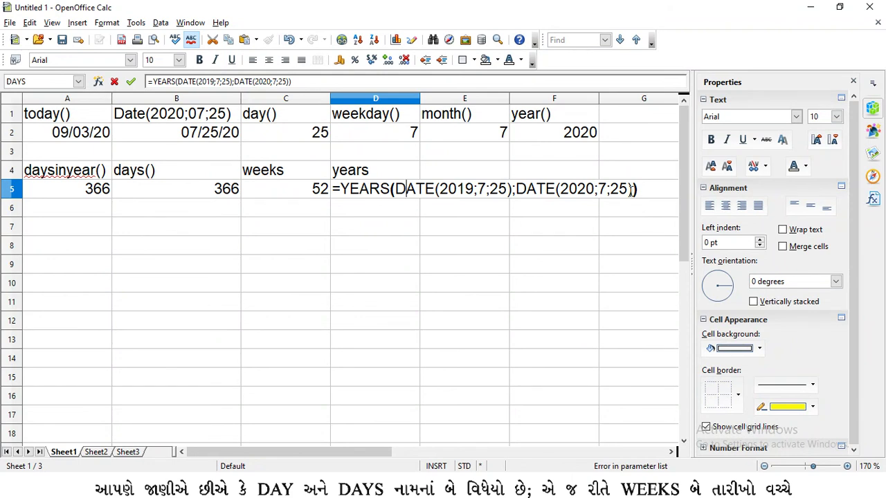
pyautogui.click(632, 192)
pyautogui.write(';')
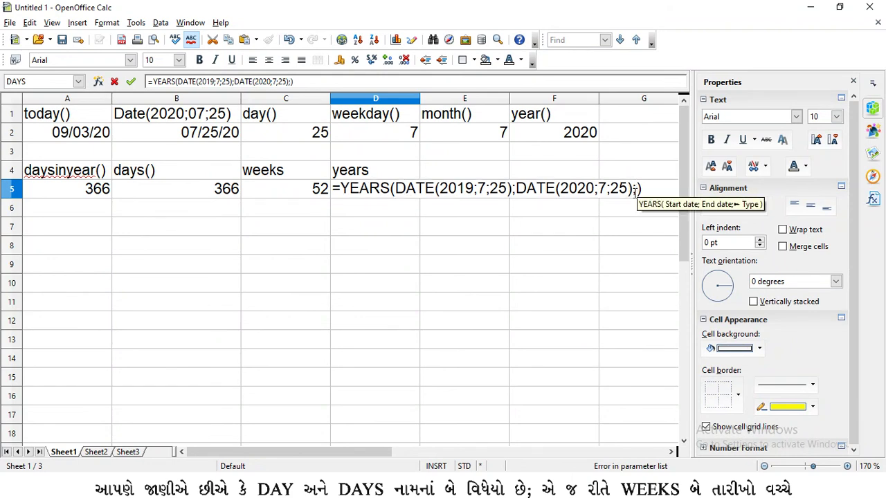
pyautogui.write('0')
pyautogui.press('Return')
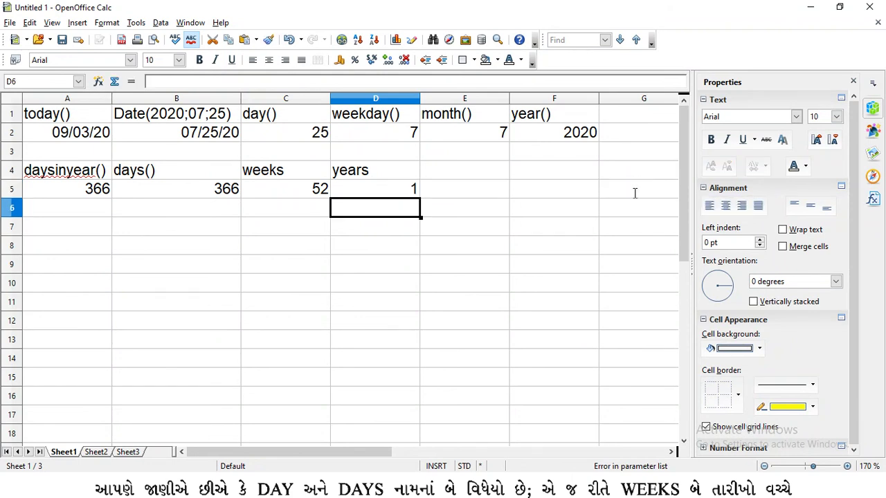
pyautogui.doubleClick(379, 189)
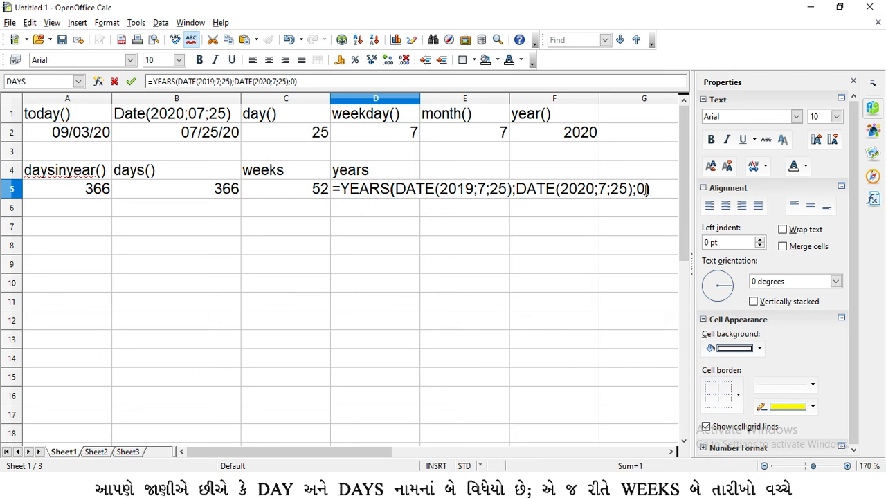
pyautogui.press('Return')
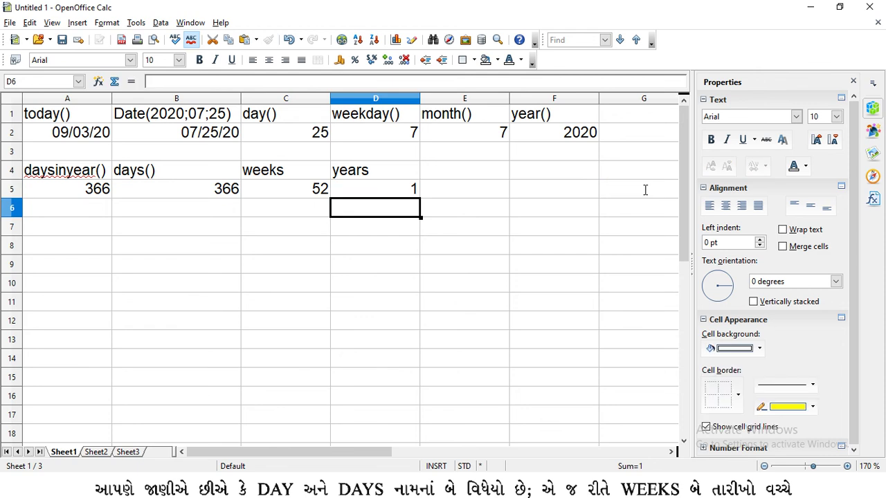
pyautogui.click(386, 192)
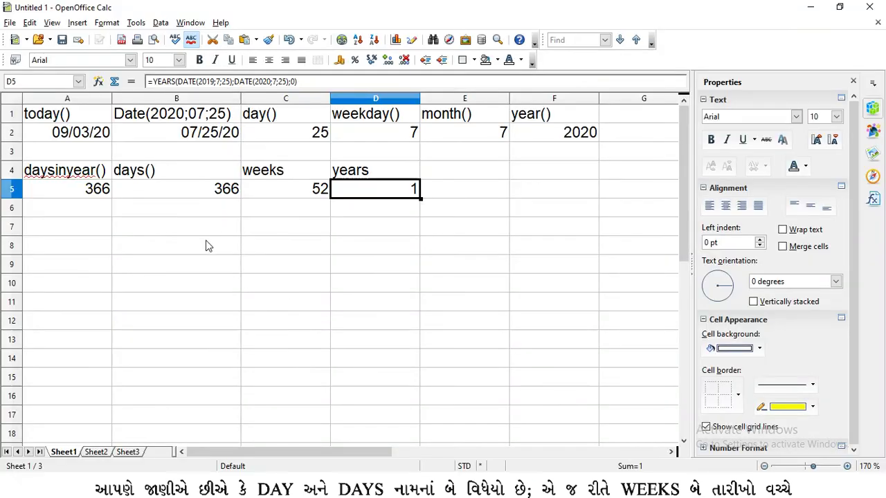
# Step: Label cell E4 "now()" and enter =now() in E5
pyautogui.click(486, 171)
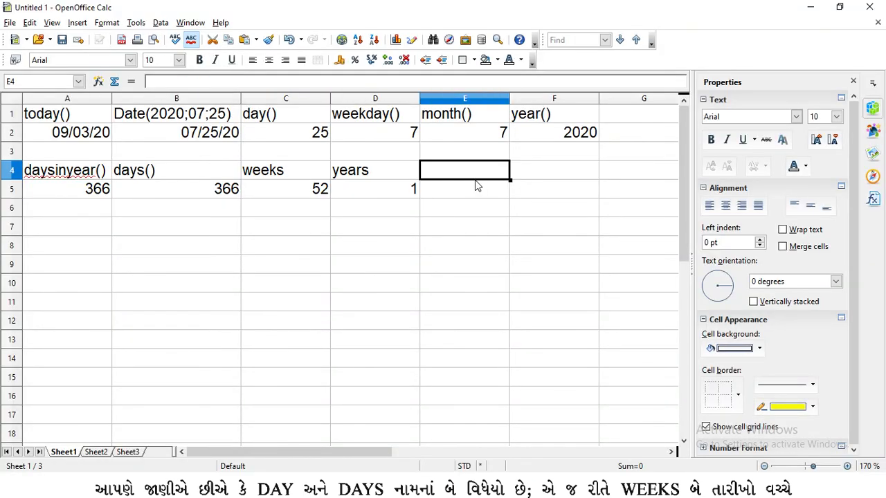
pyautogui.write('now(')
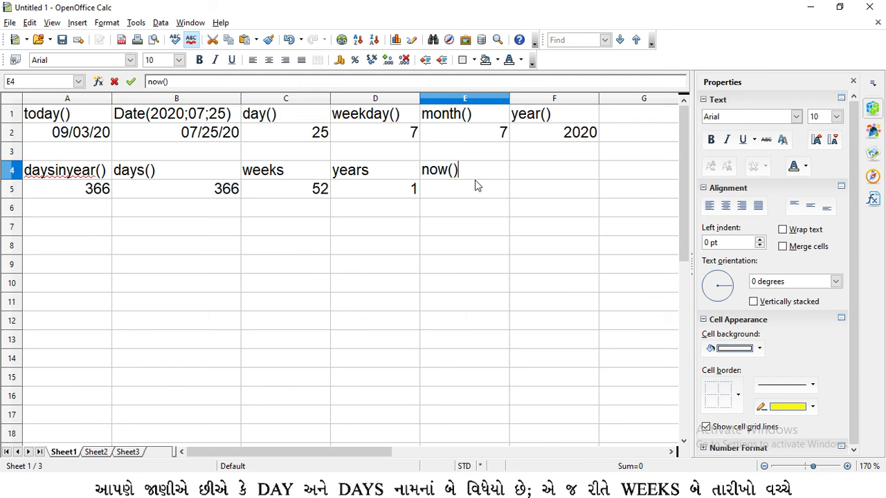
pyautogui.press('Return')
pyautogui.write('=')
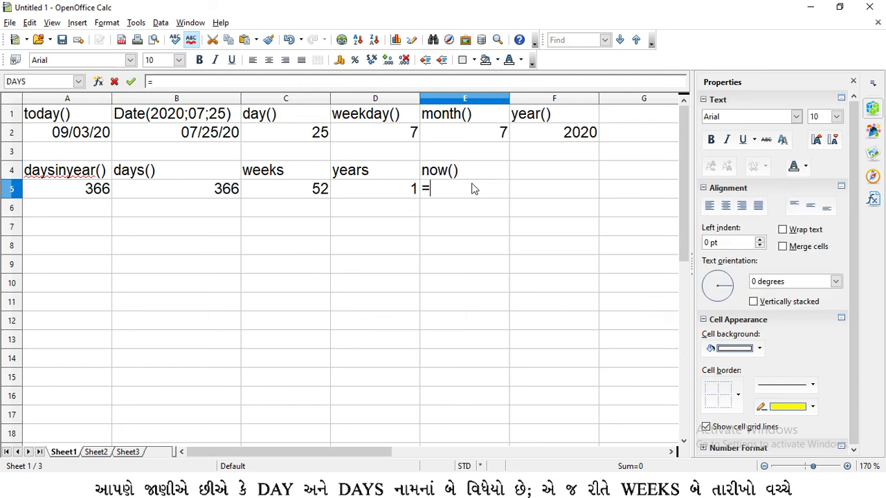
pyautogui.write('now()')
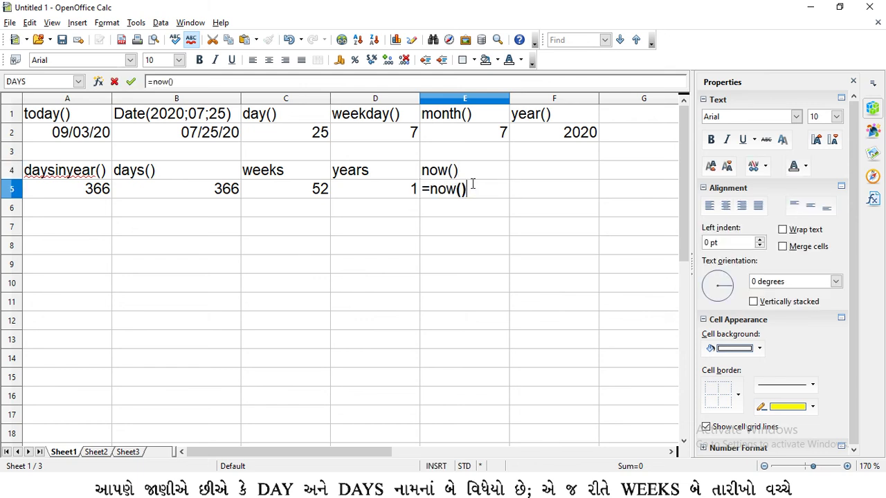
pyautogui.press('Return')
pyautogui.doubleClick(475, 190)
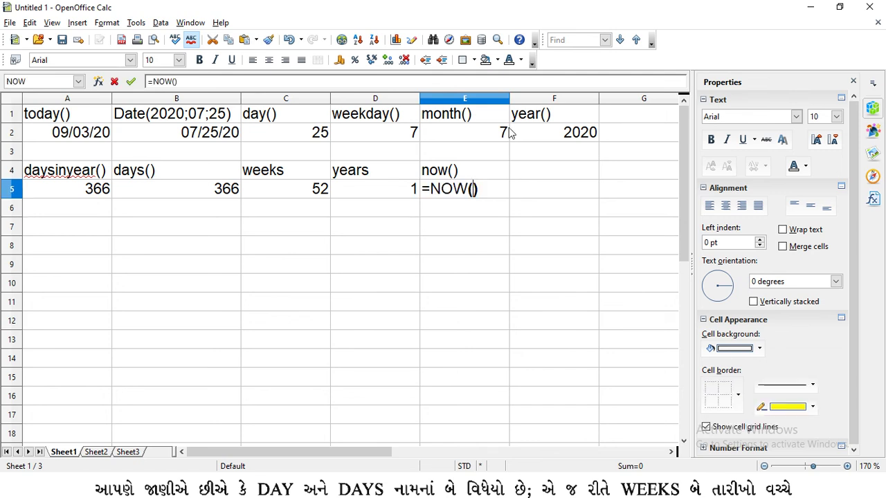
pyautogui.click(490, 209)
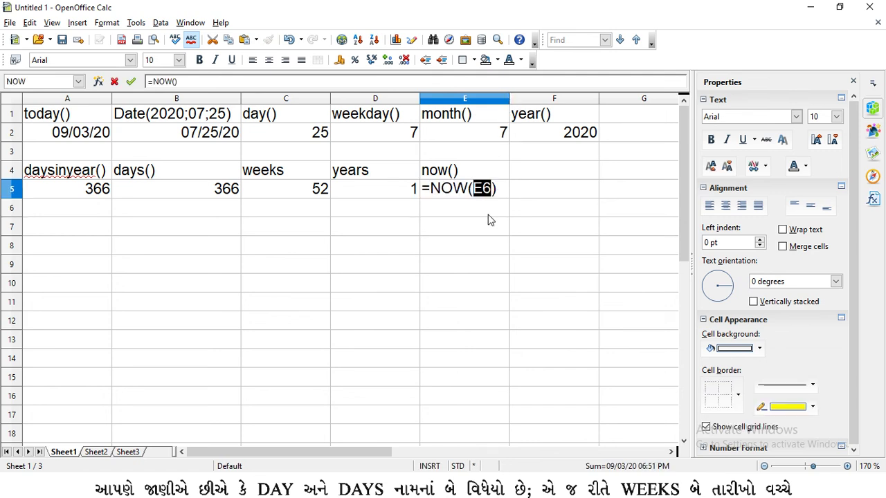
pyautogui.press('BackSpace')
pyautogui.press('BackSpace')
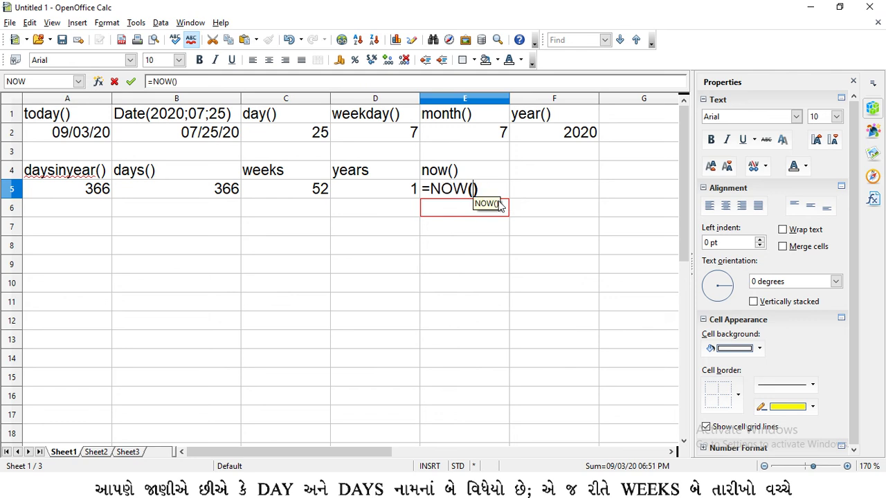
pyautogui.press('Return')
# Step: Widen column E to fit the full date and time in E5, and select that cell
pyautogui.moveTo(509, 99); pyautogui.dragTo(575, 99)
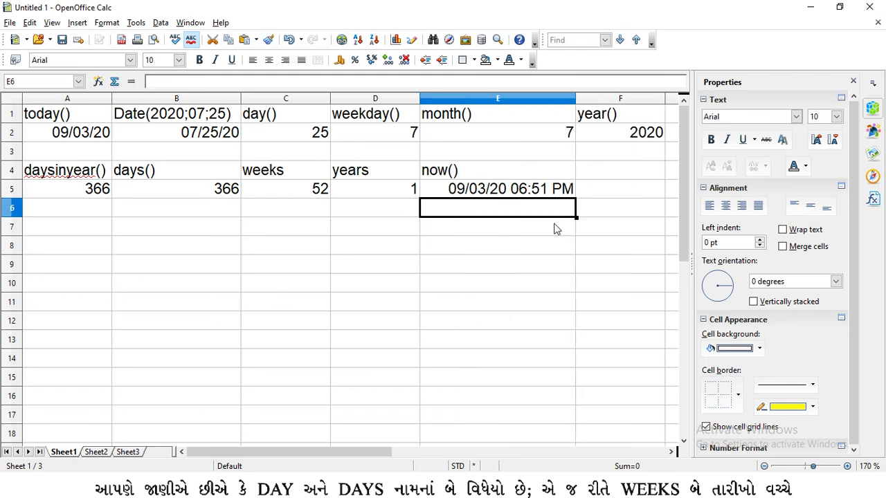
pyautogui.click(577, 99)
pyautogui.click(455, 208)
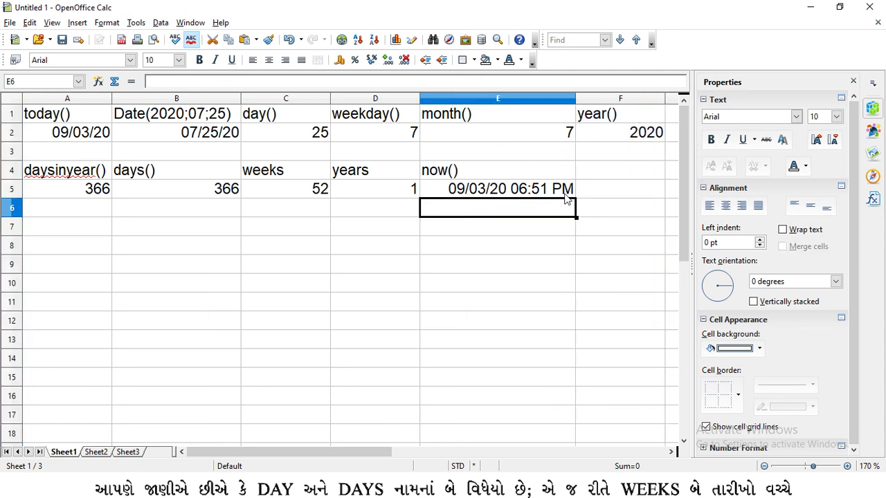
pyautogui.click(568, 194)
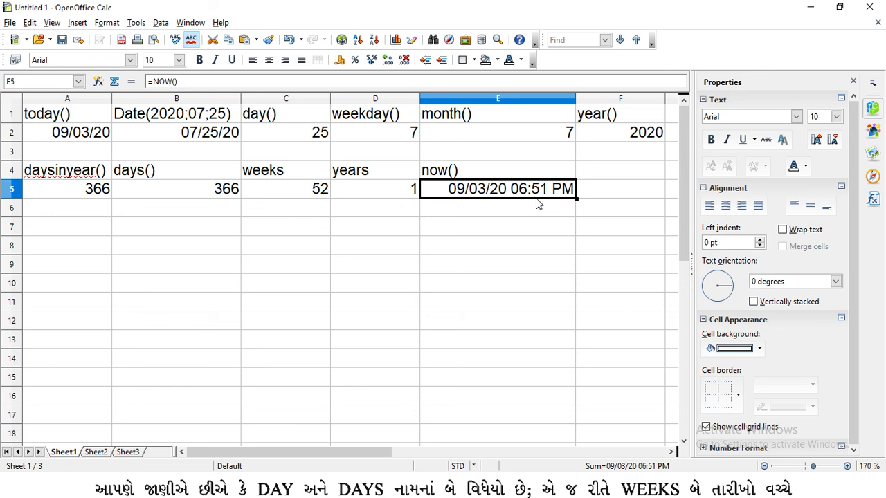
# Step: Switch to the reference document and read on from the date function table through WEEKS and YEARS to the chapter summary and exercises
pyautogui.hotkey('alt', 'Tab')
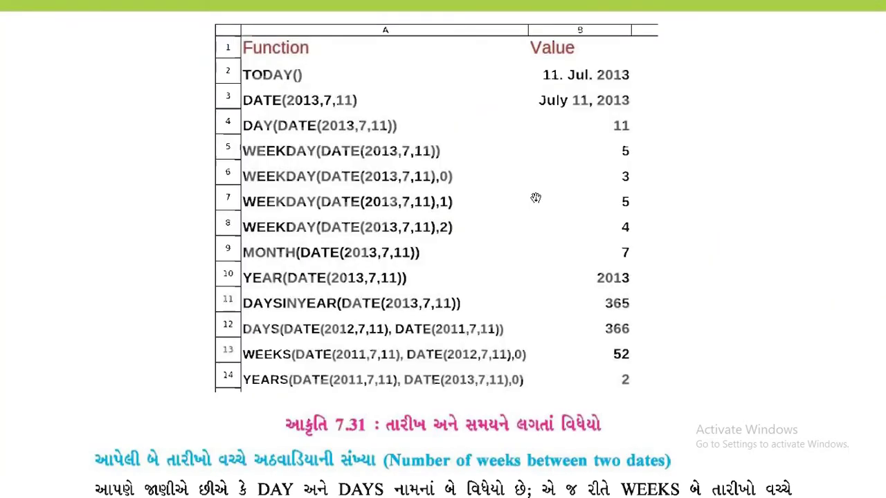
pyautogui.scroll(-3, 493, 249)
pyautogui.scroll(-10, 493, 250)
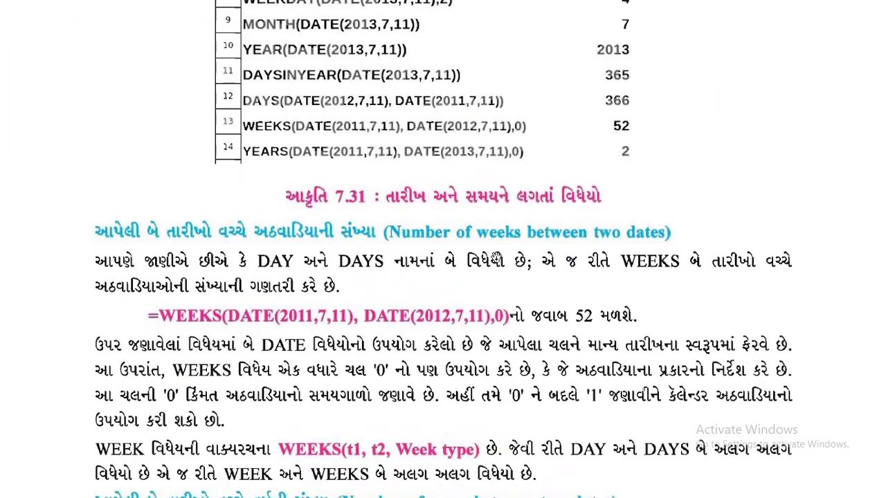
pyautogui.scroll(-12, 517, 275)
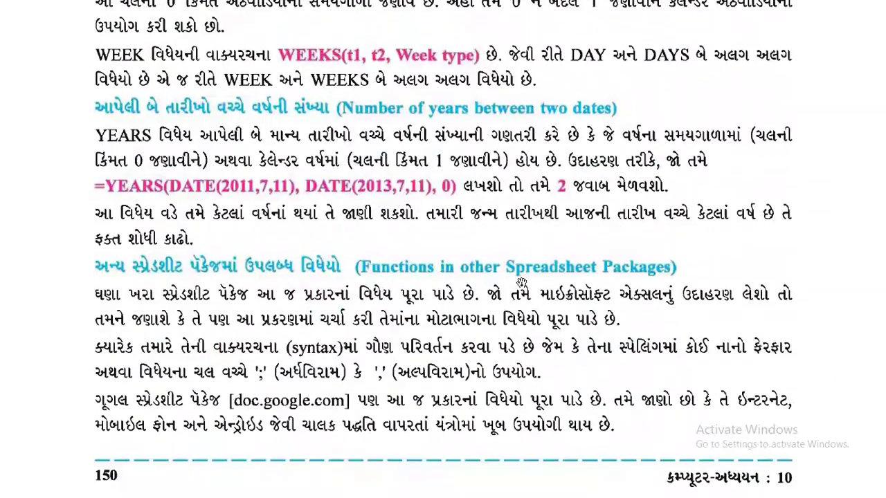
pyautogui.scroll(-2, 530, 286)
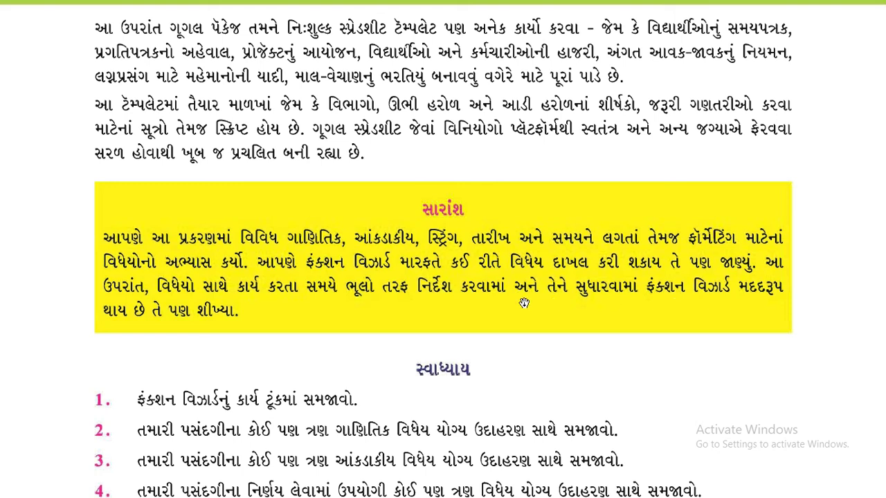
pyautogui.scroll(-3, 524, 303)
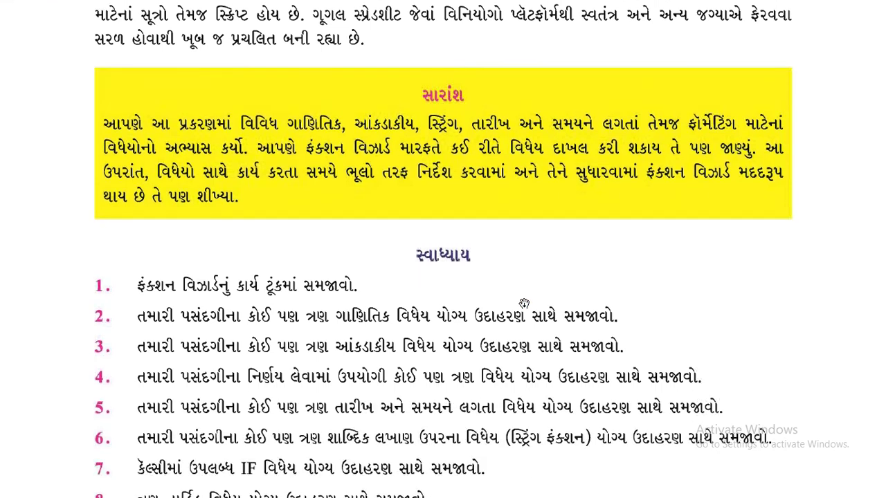